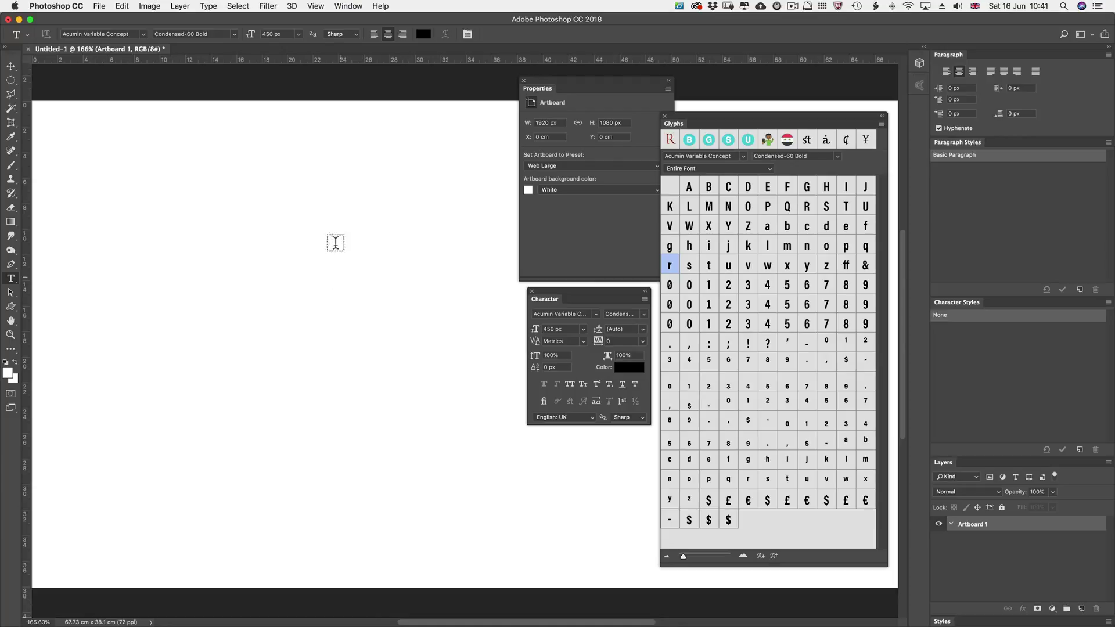
- Choose Cronos Pro Regular from the font family list
click(140, 34)
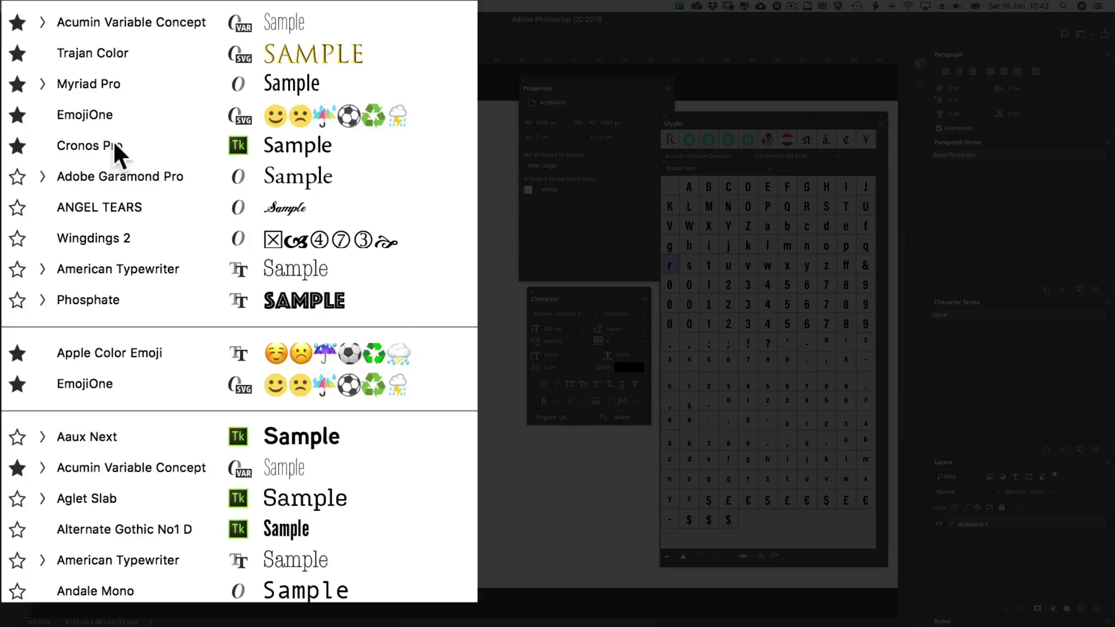
click(112, 143)
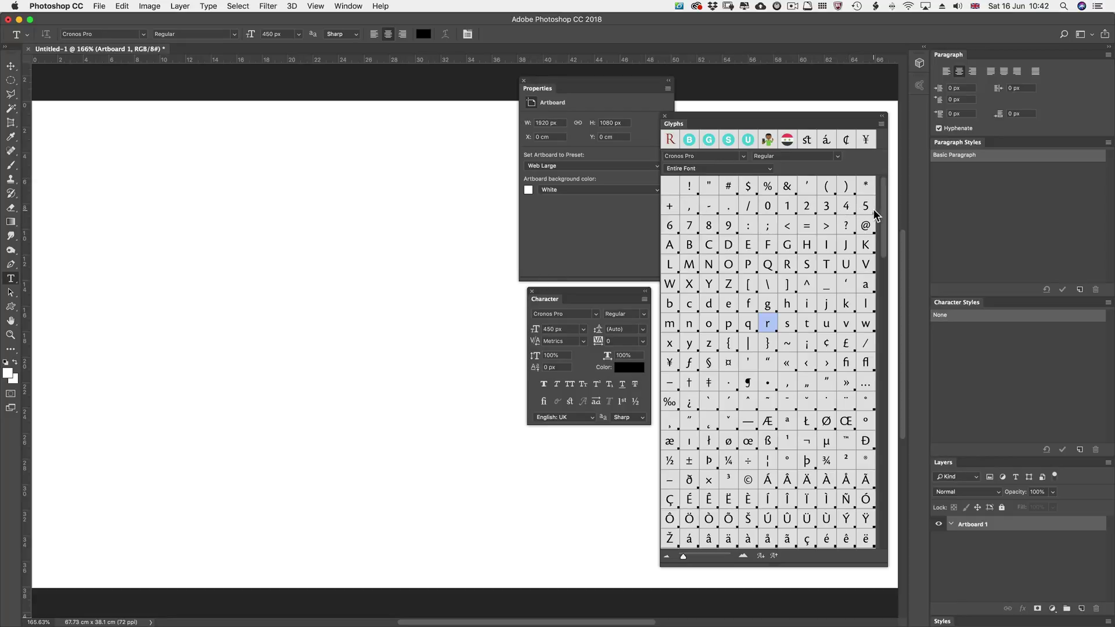
- Filter the Glyphs panel to Math Symbols, then to Standard Ligatures
drag(883, 207, 934, 348)
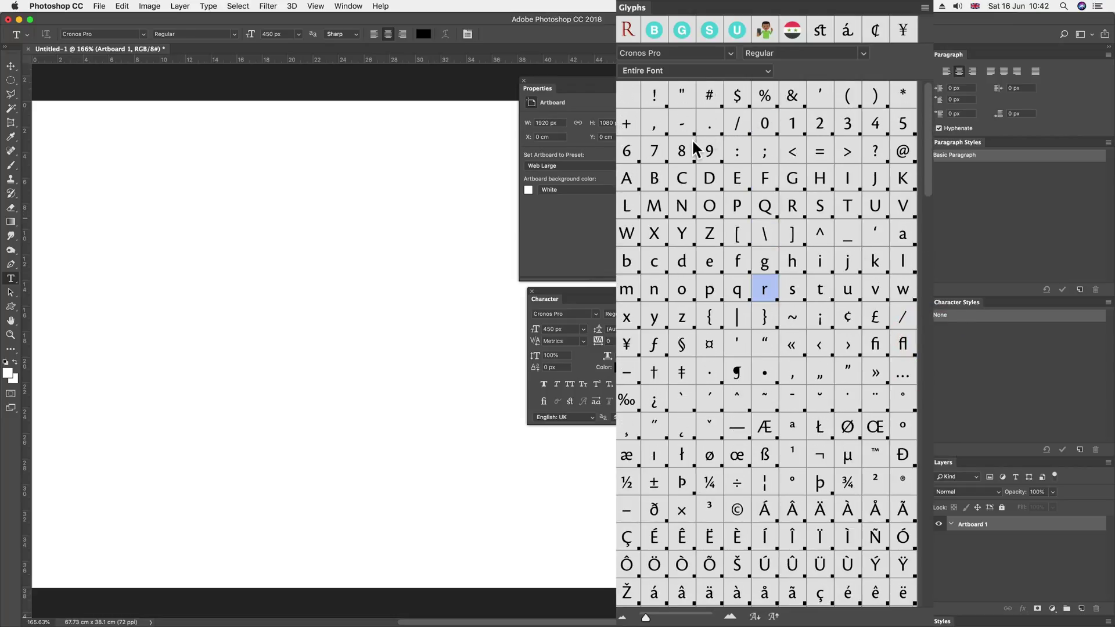
click(685, 69)
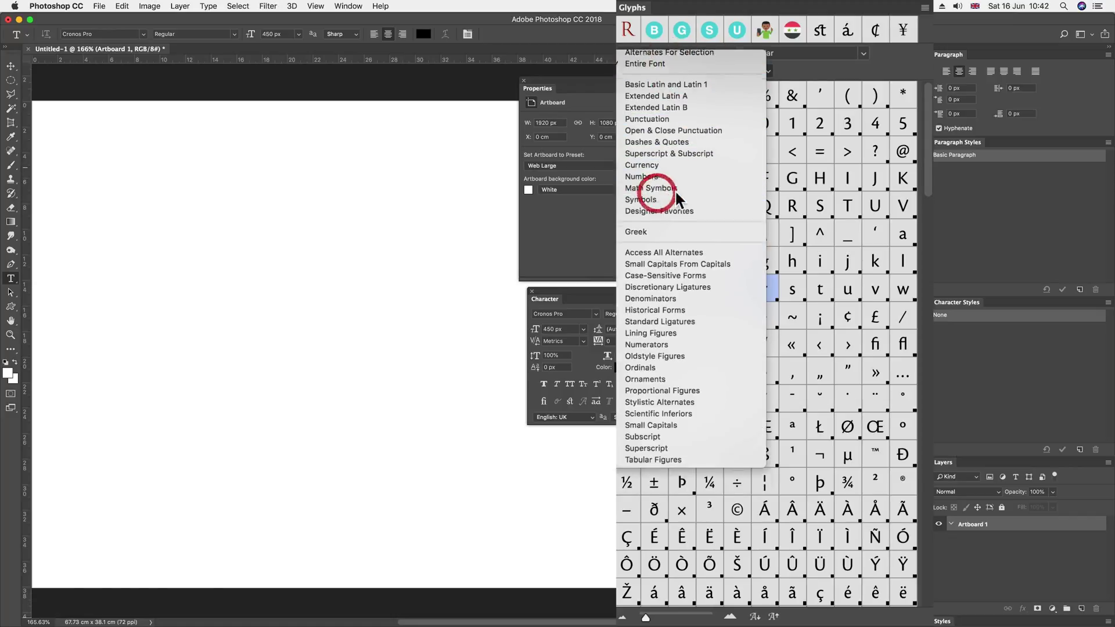
click(674, 172)
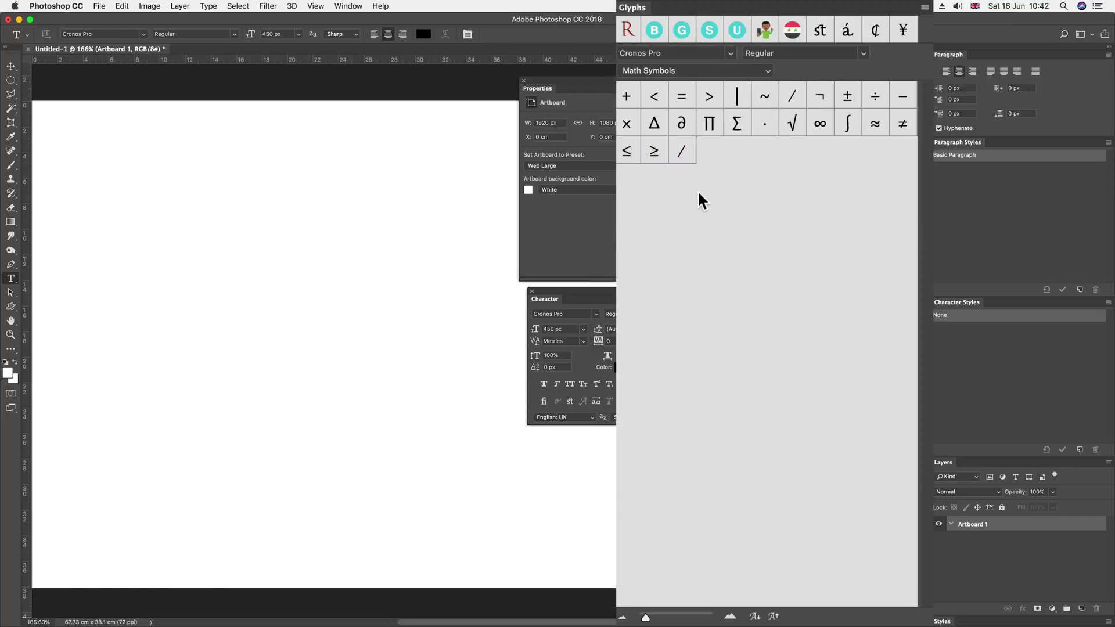
click(744, 72)
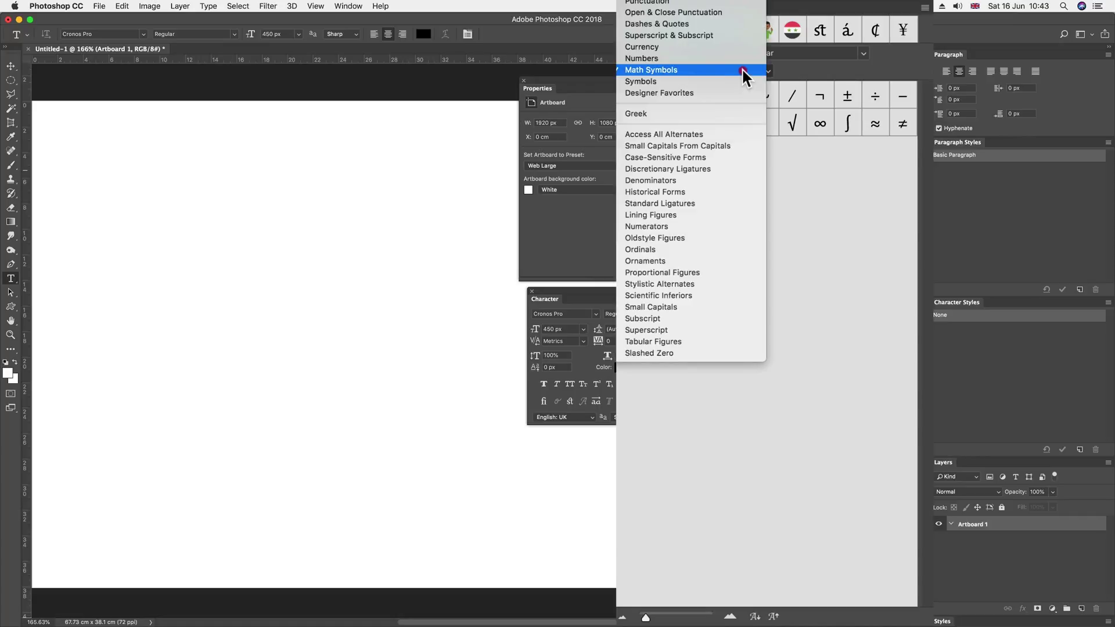
click(682, 201)
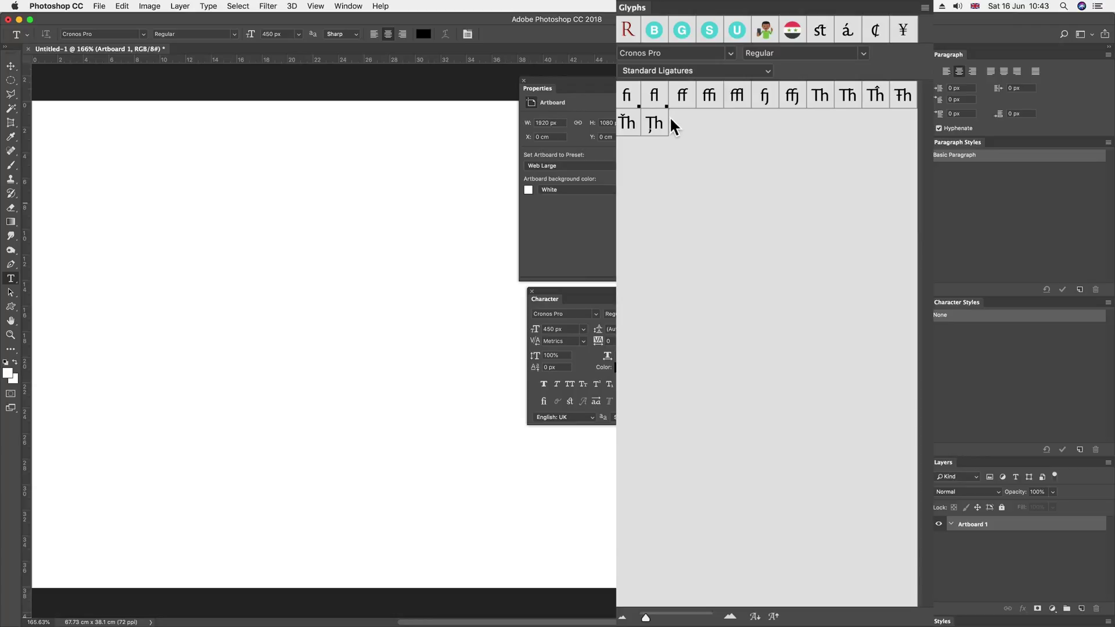
- Insert the fi ligature, delete it again, and move the Character panel beside the artboard
double_click(627, 94)
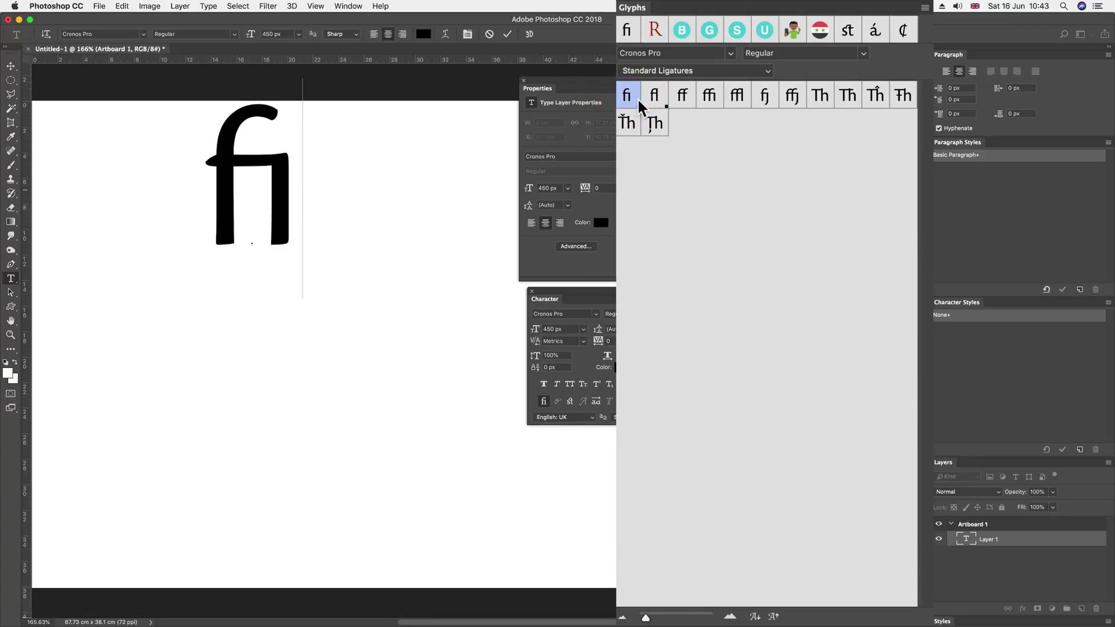
key(BackSpace)
key(BackSpace)
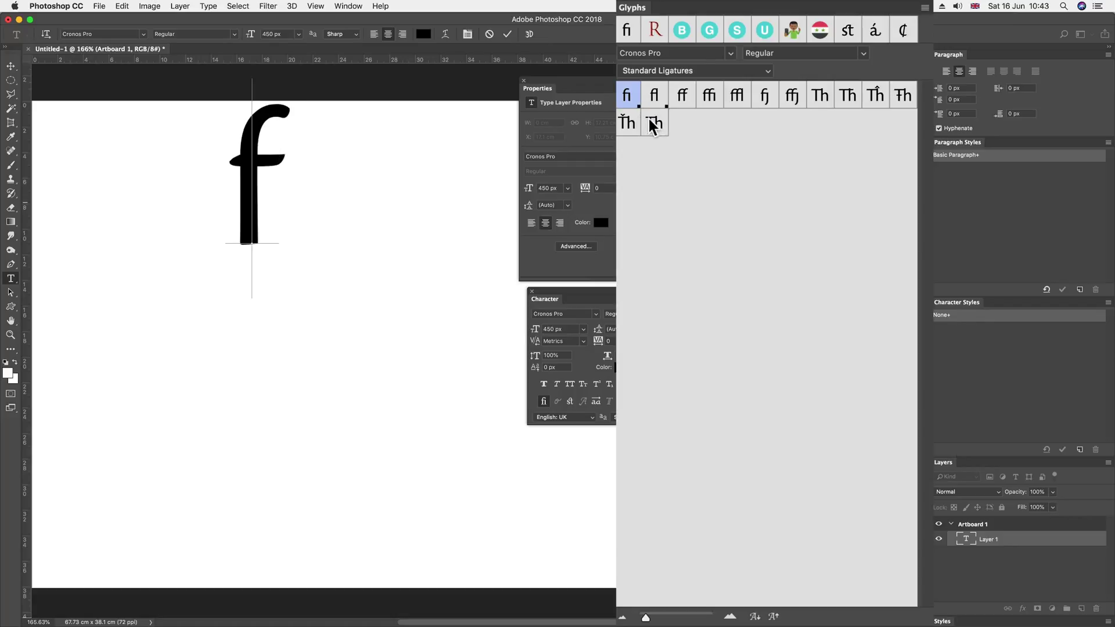
drag(582, 291, 406, 116)
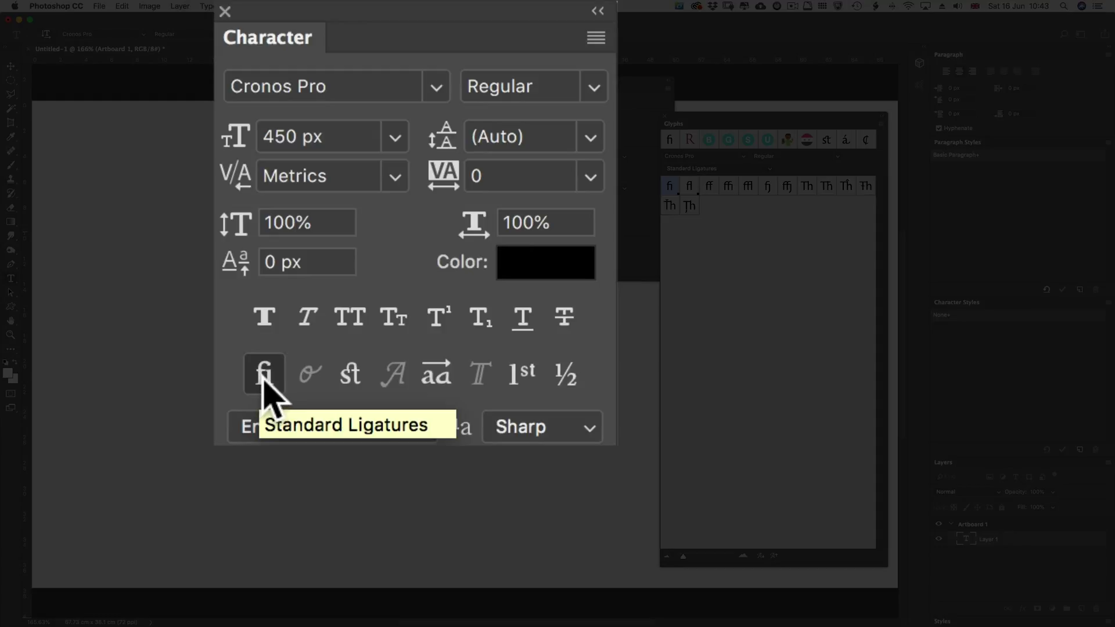
- Review the OpenType options in the Character panel menu, then enable Discretionary Ligatures
click(594, 38)
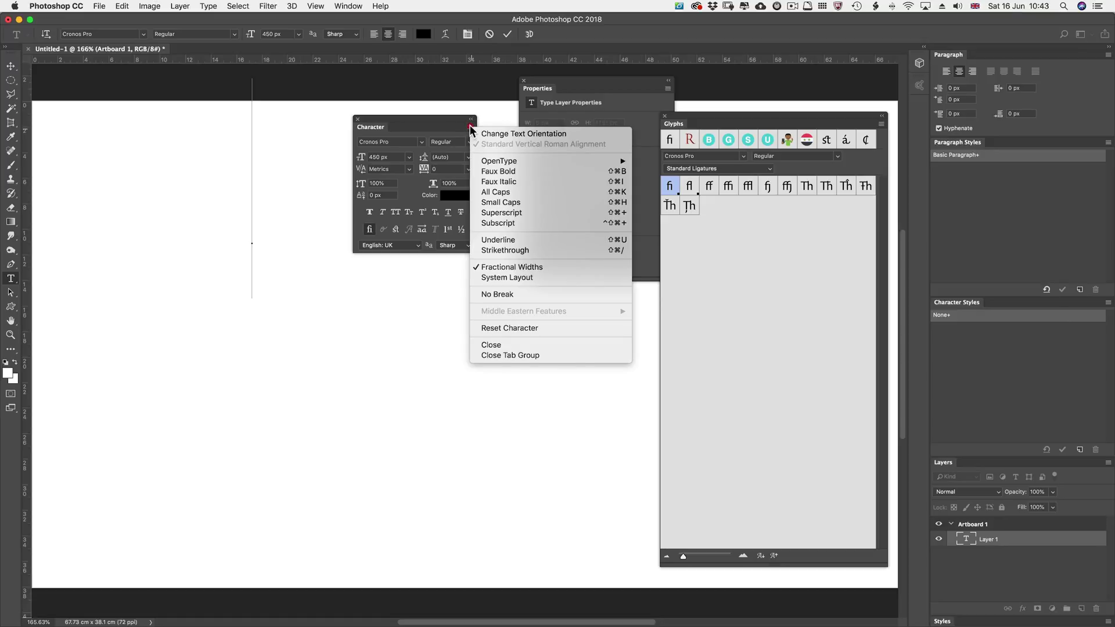
click(488, 162)
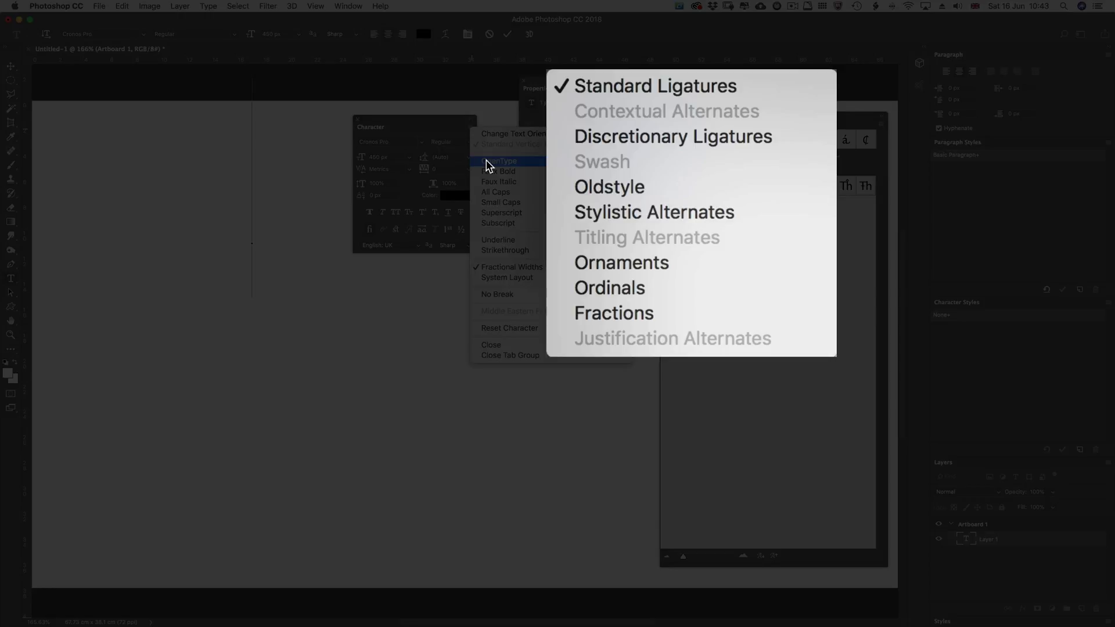
click(487, 161)
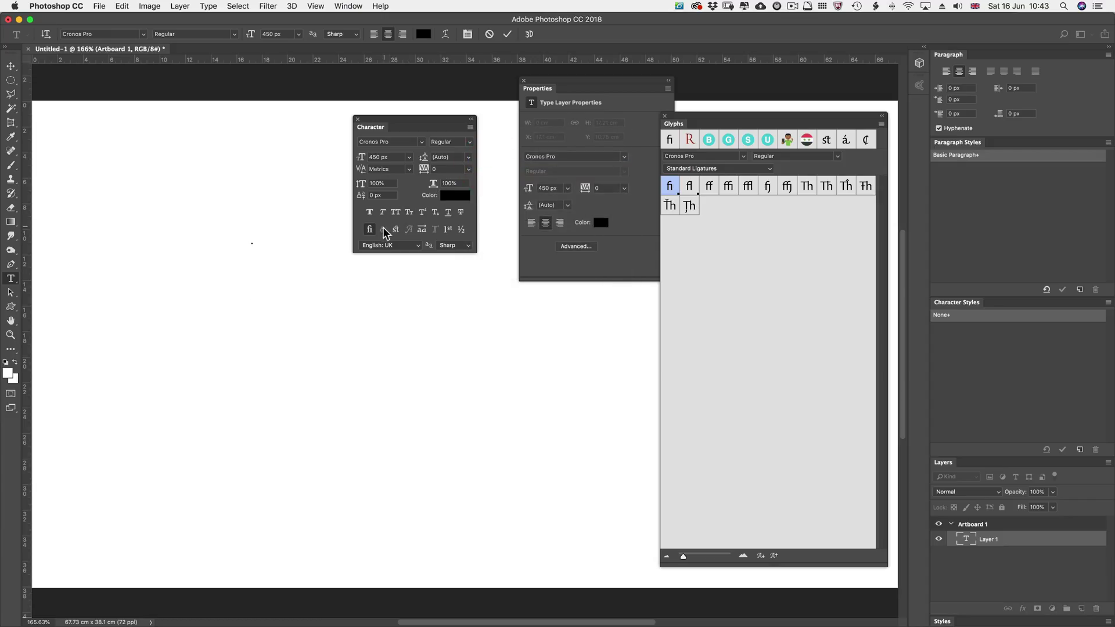
click(396, 231)
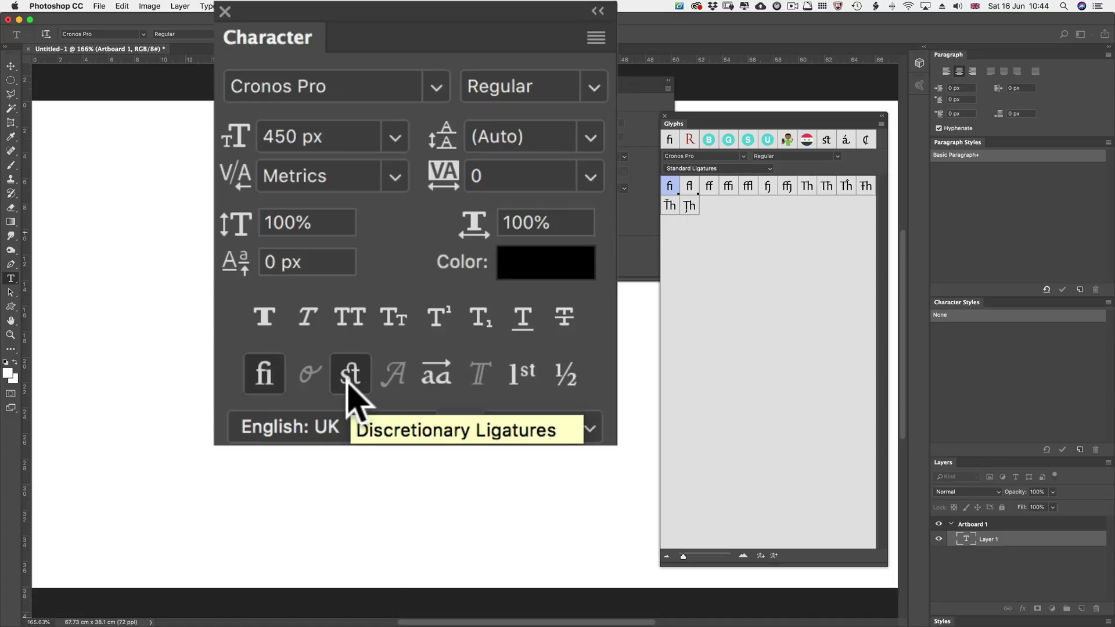
- Filter glyphs to Discretionary Ligatures, type st, then swap discretionary ligatures for Ordinals
click(692, 169)
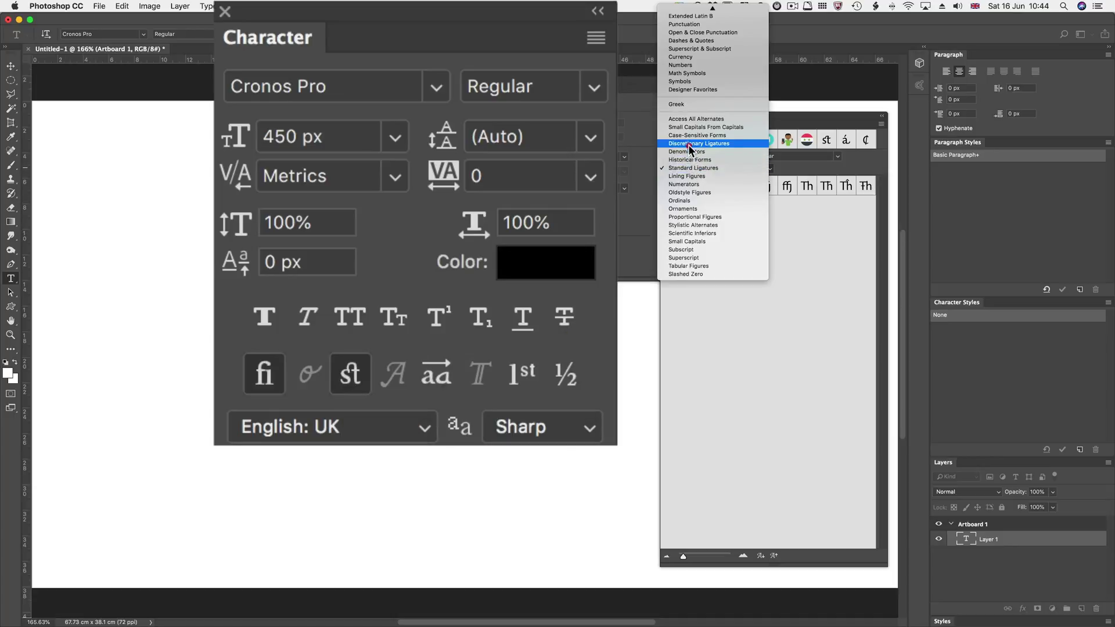
click(693, 144)
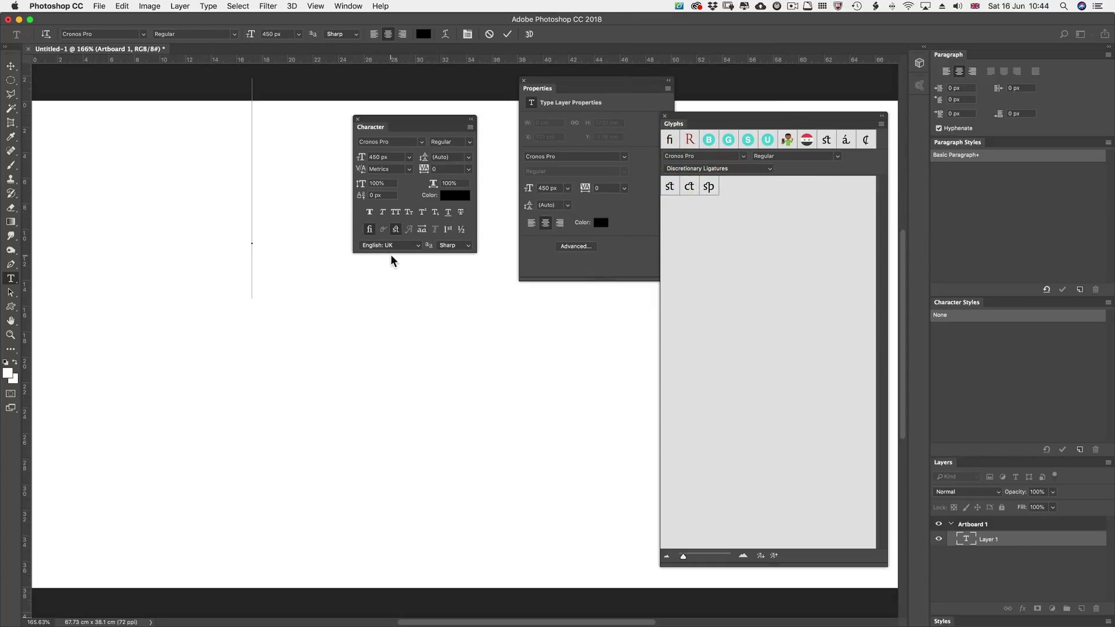
text(st)
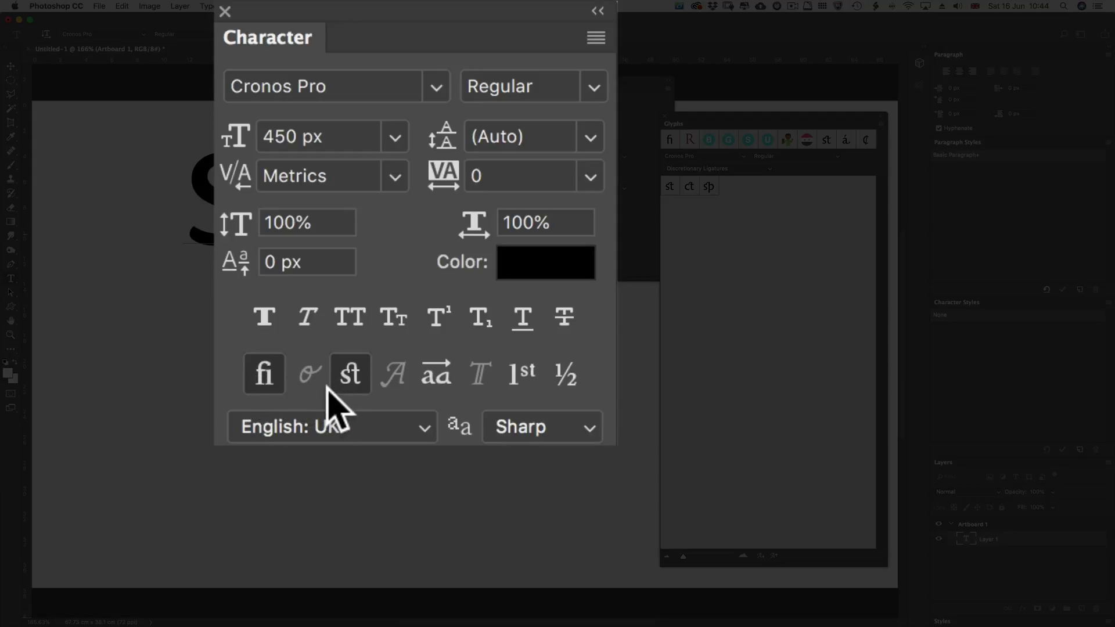
click(351, 388)
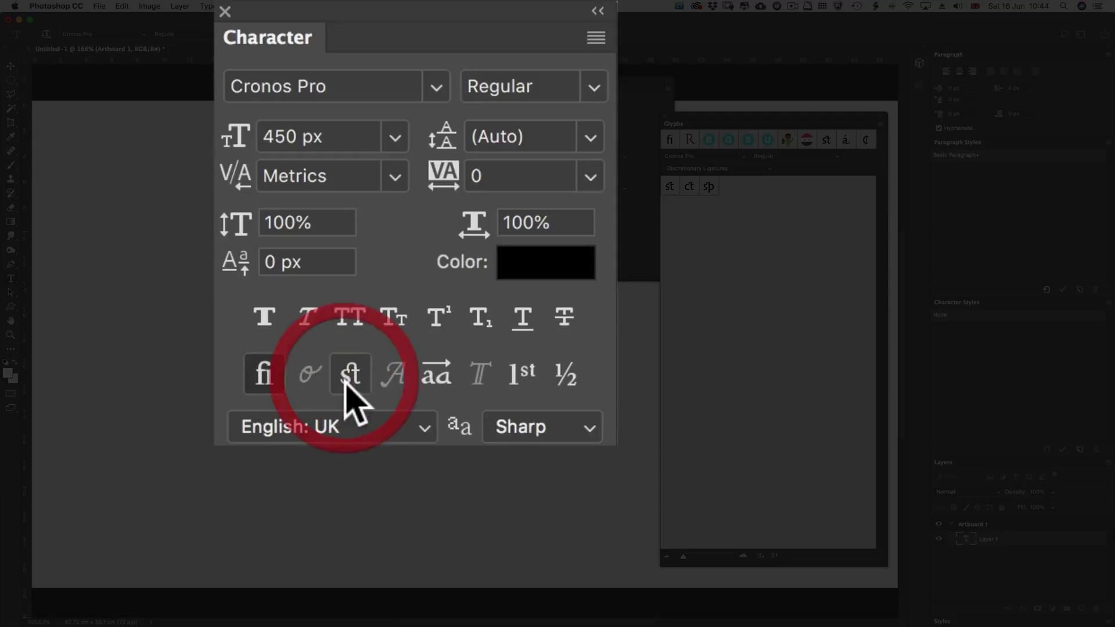
click(511, 376)
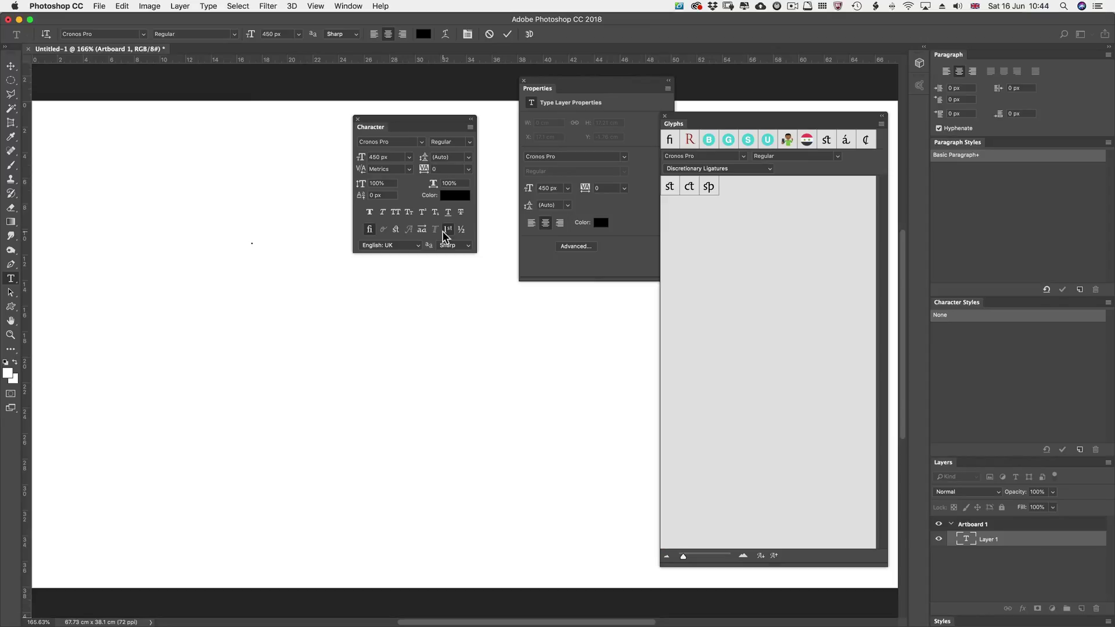
- Type 1st with ordinal formatting and start a new line
text(1st)
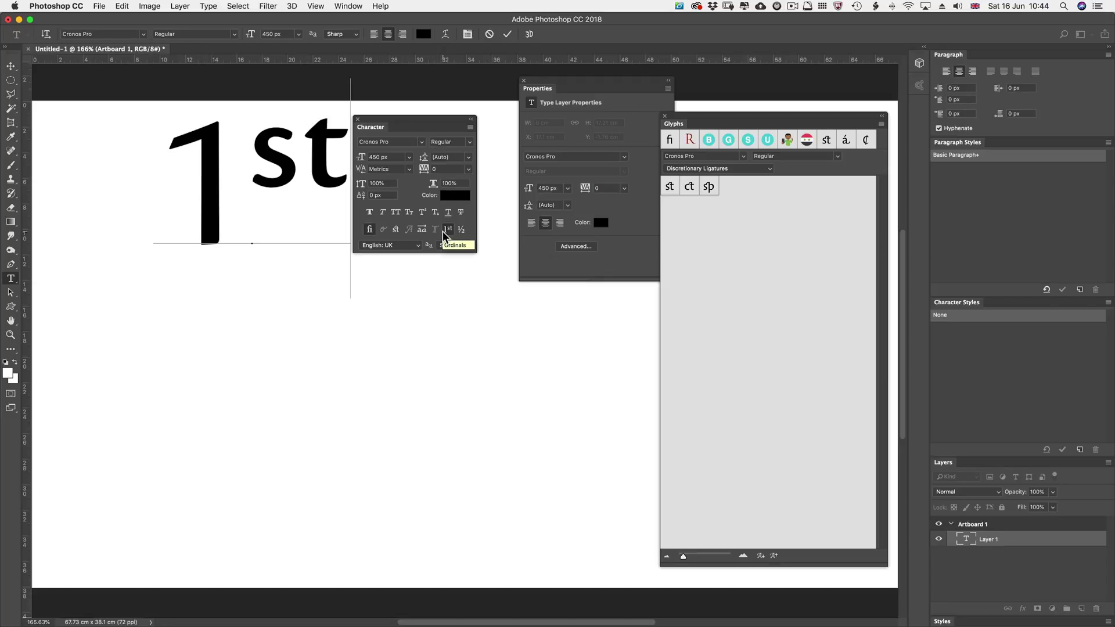
click(447, 230)
key(Return)
- Type a second 1st, add an ordinal o, then delete both 1st lines
text(1)
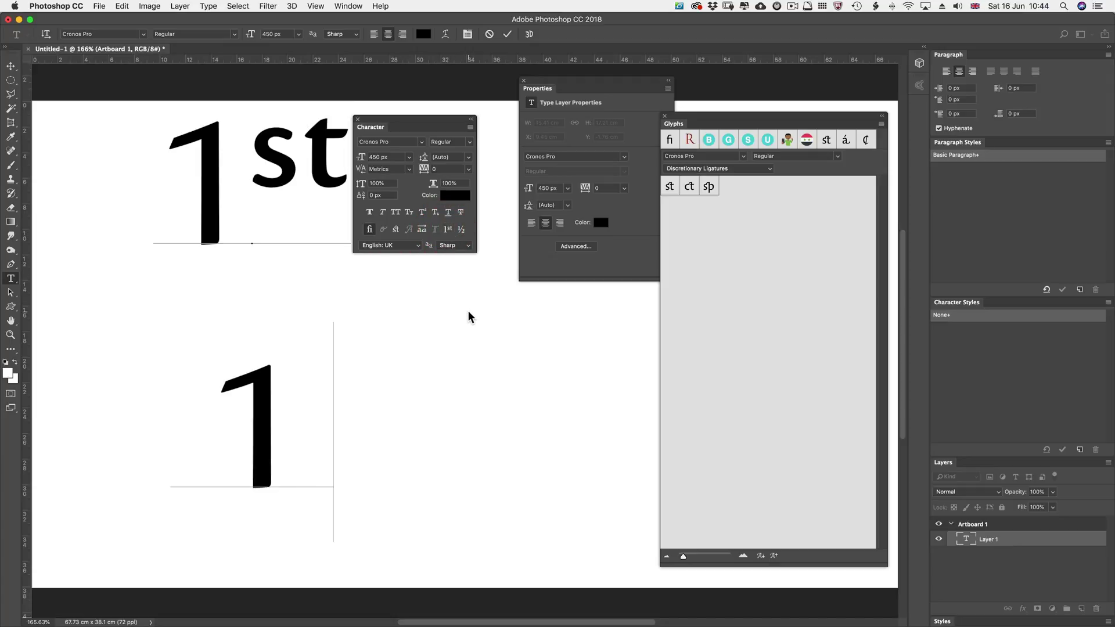
text(st)
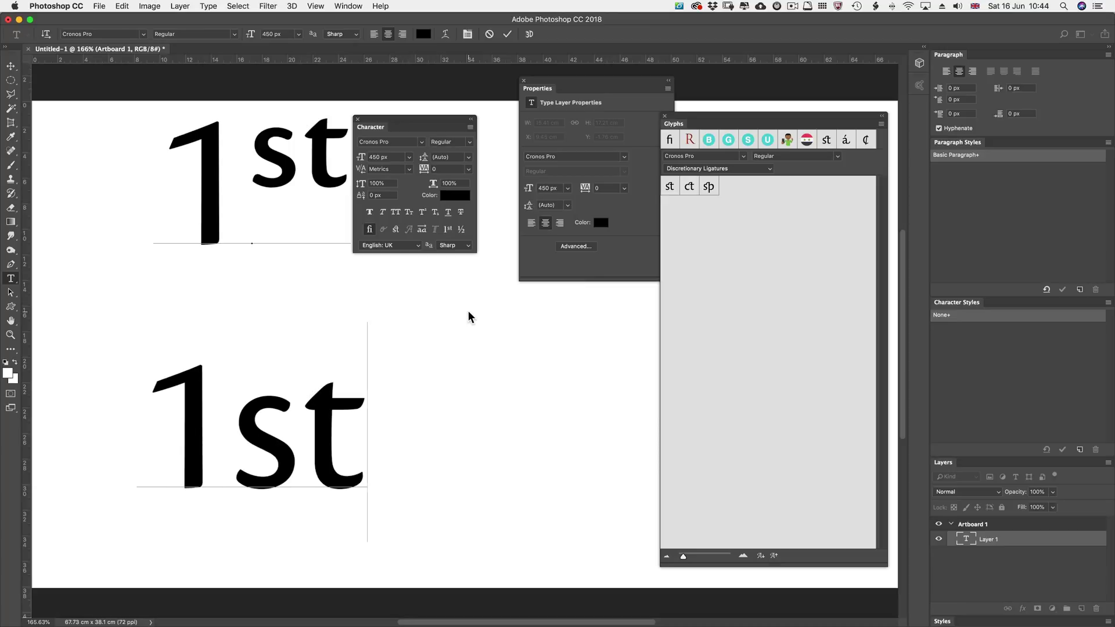
click(449, 229)
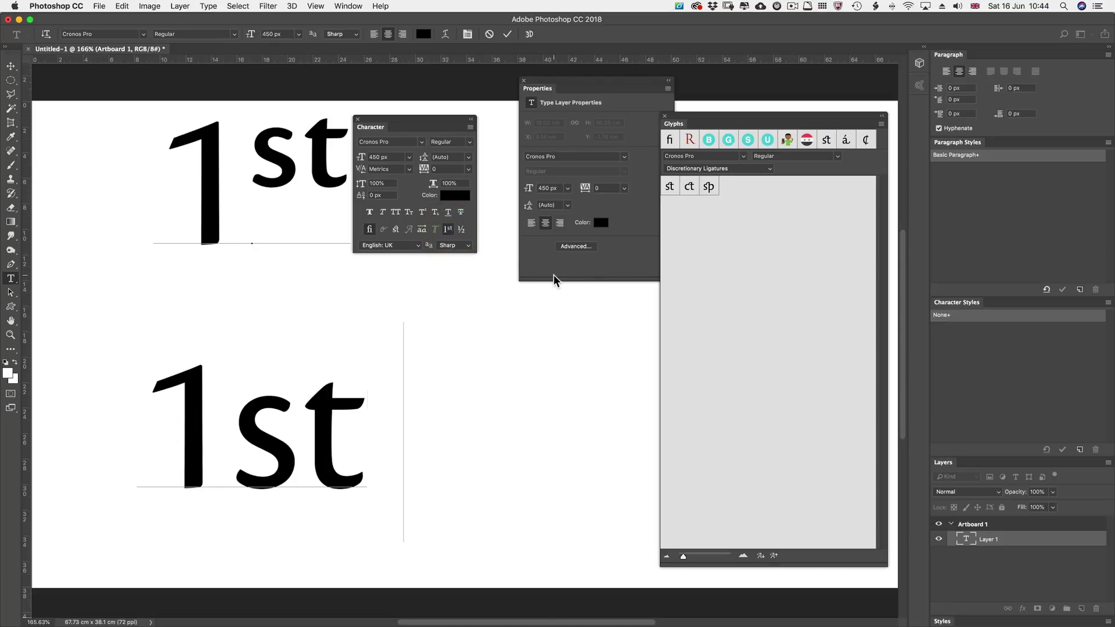
text(o)
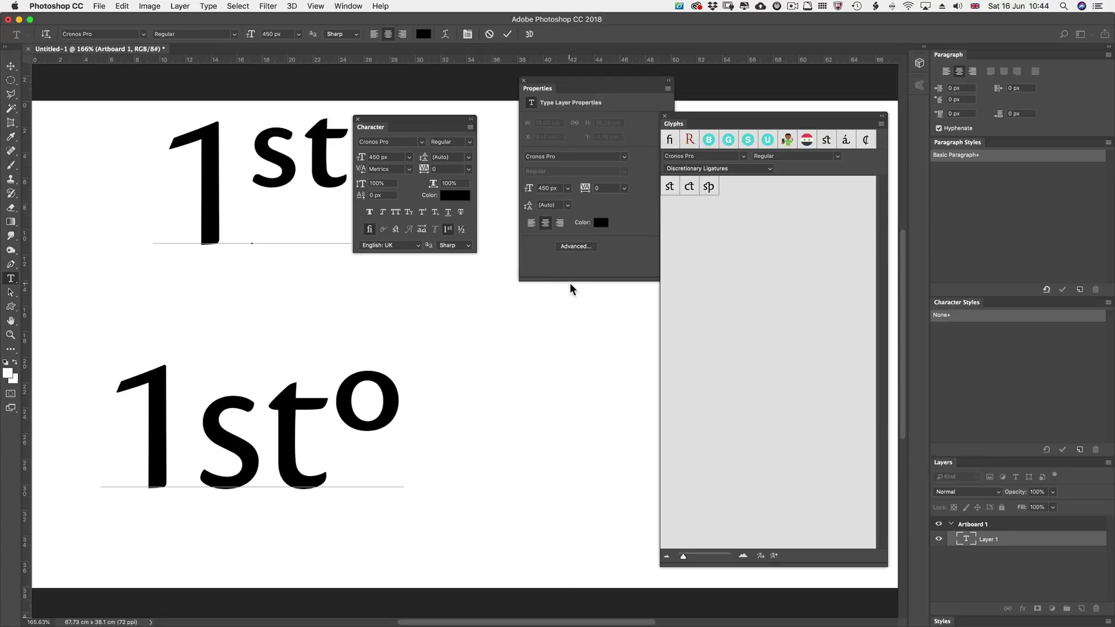
click(448, 229)
key(BackSpace)
key(BackSpace)
key(BackSpace)
key(BackSpace)
key(BackSpace)
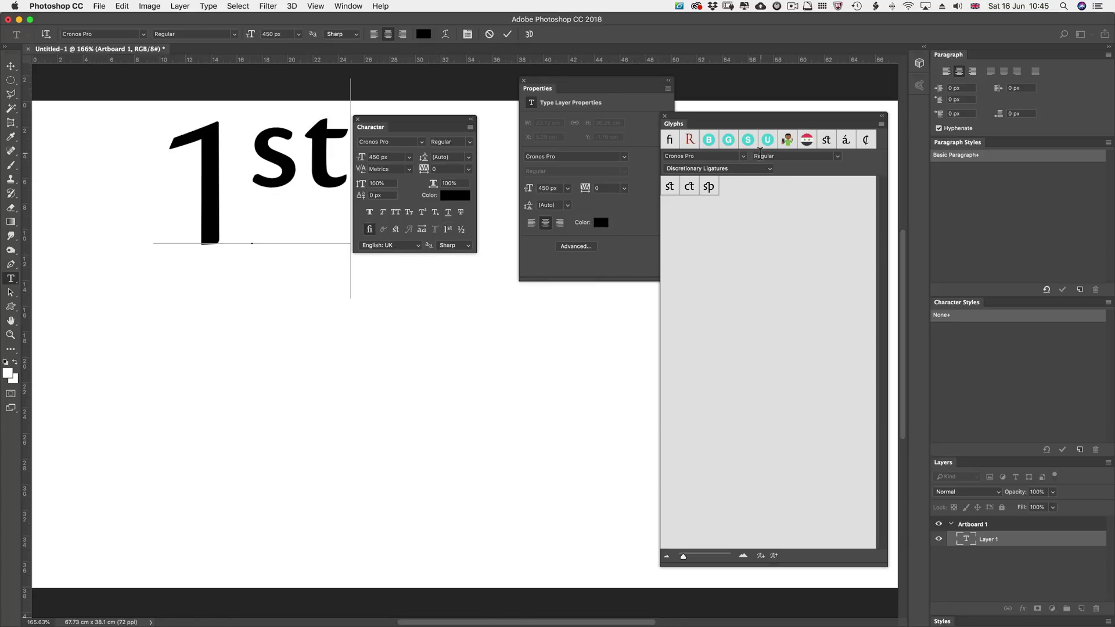
key(BackSpace)
key(BackSpace)
key(BackSpace)
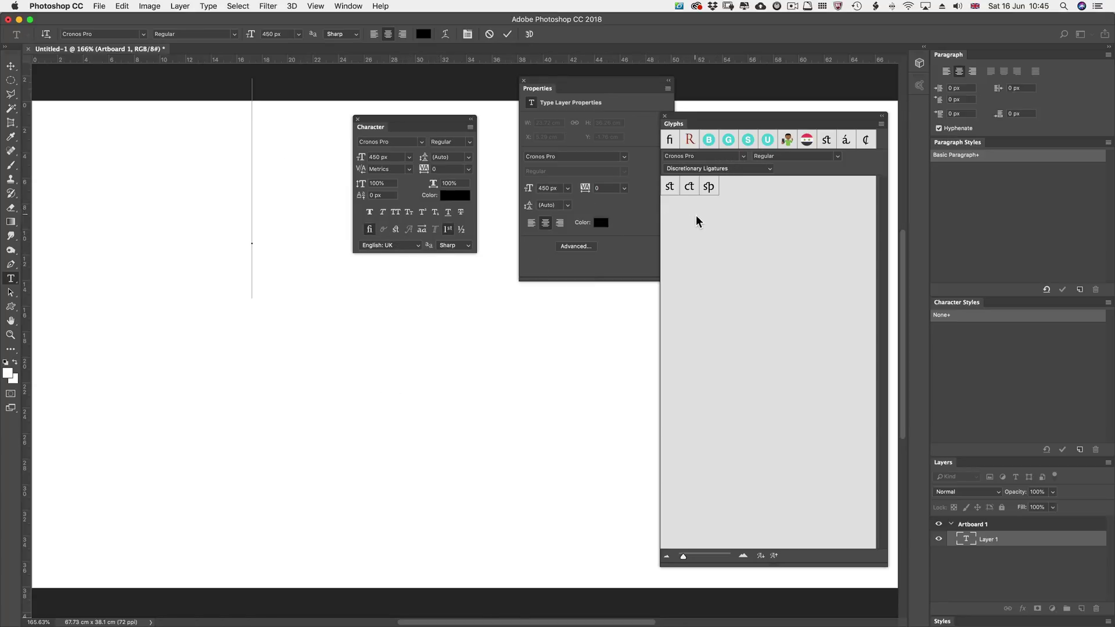
click(714, 169)
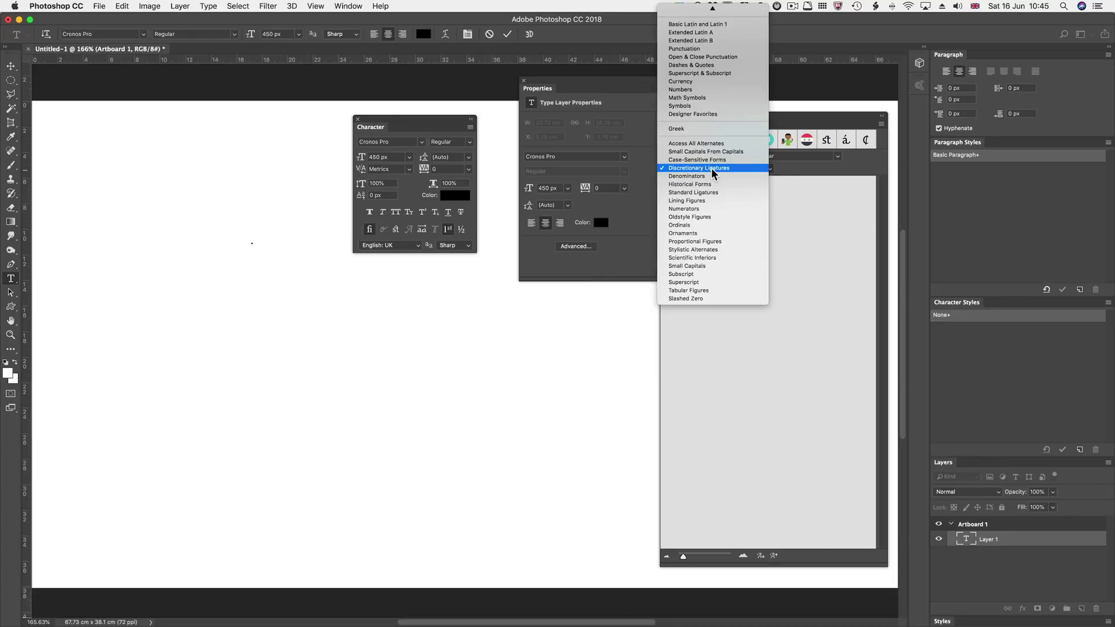
click(712, 168)
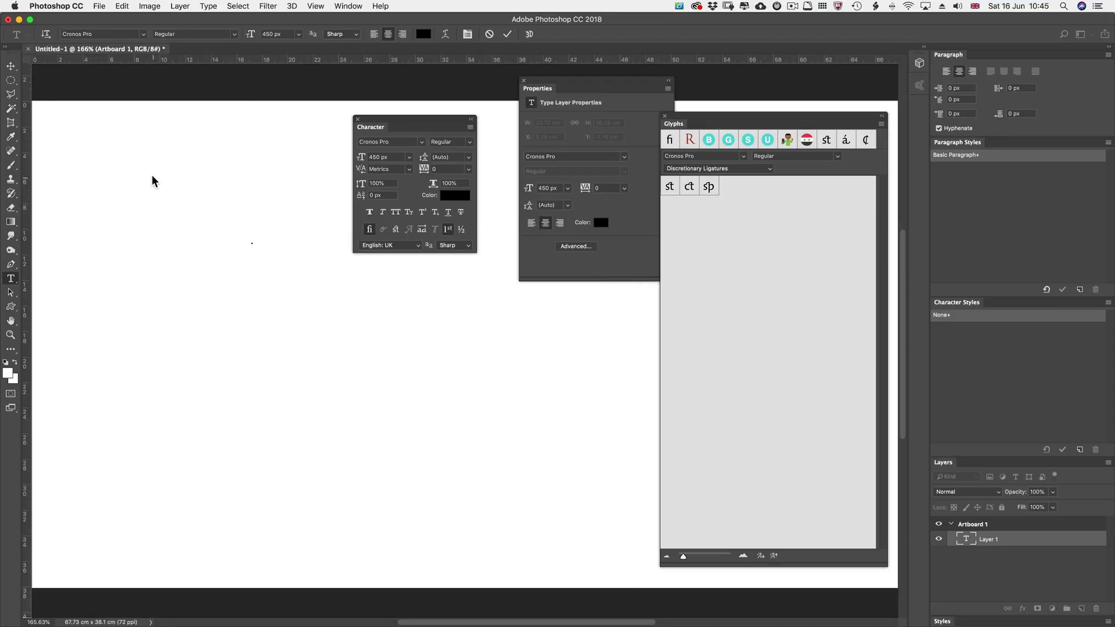
- Preview fonts and set the type font to EmojiOne
click(144, 34)
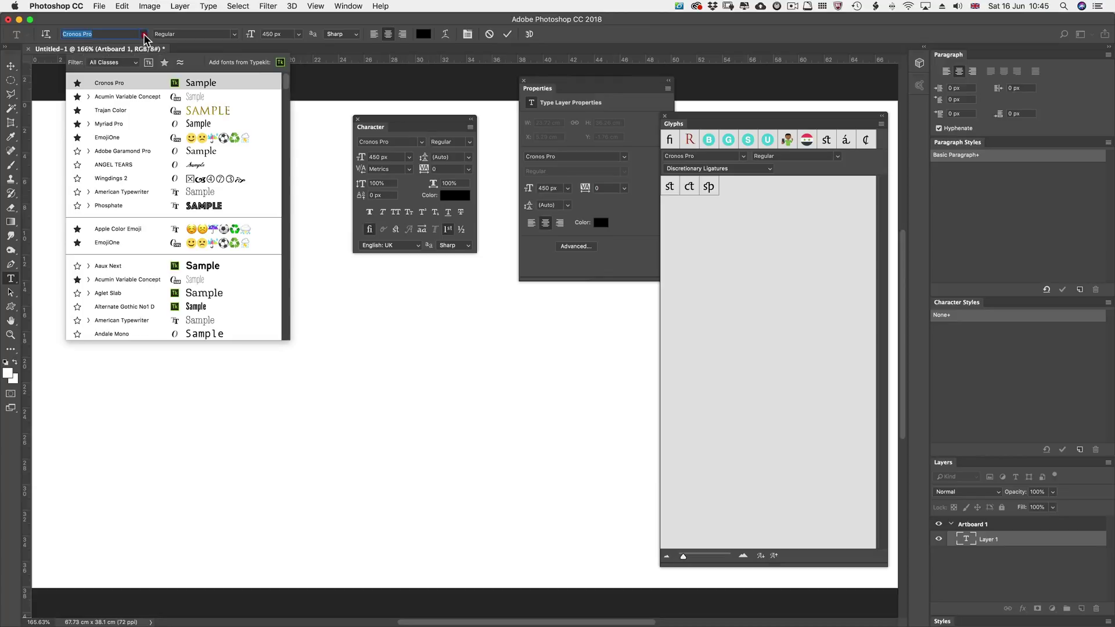
click(140, 141)
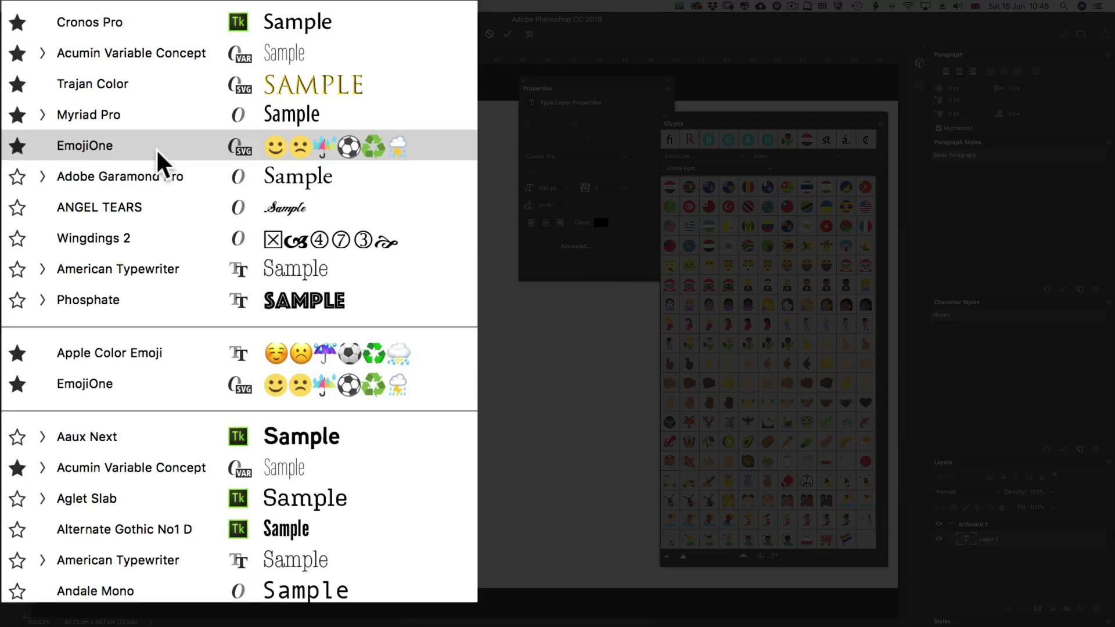
click(166, 173)
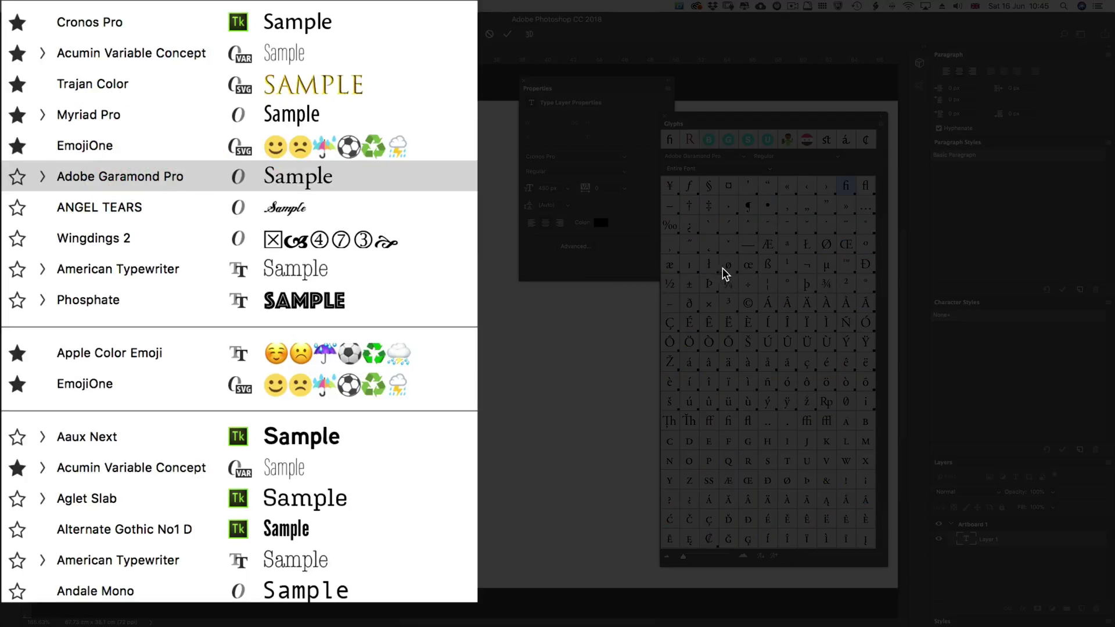
click(130, 145)
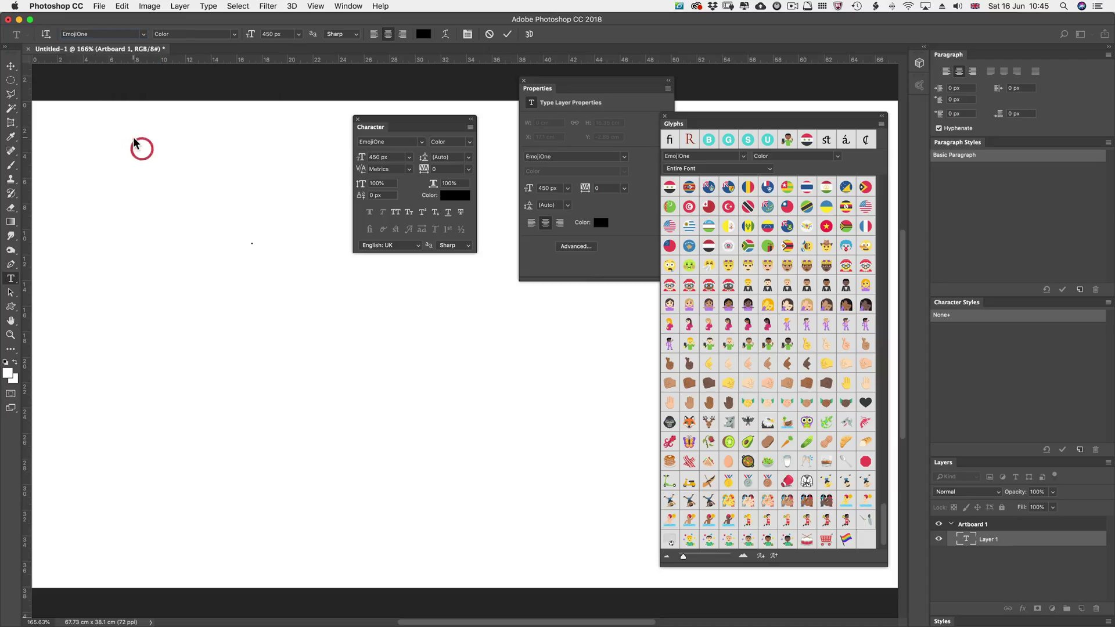
- Insert Mrs Claus, a line break, woman shrugging, then U and S forming a US flag
double_click(709, 286)
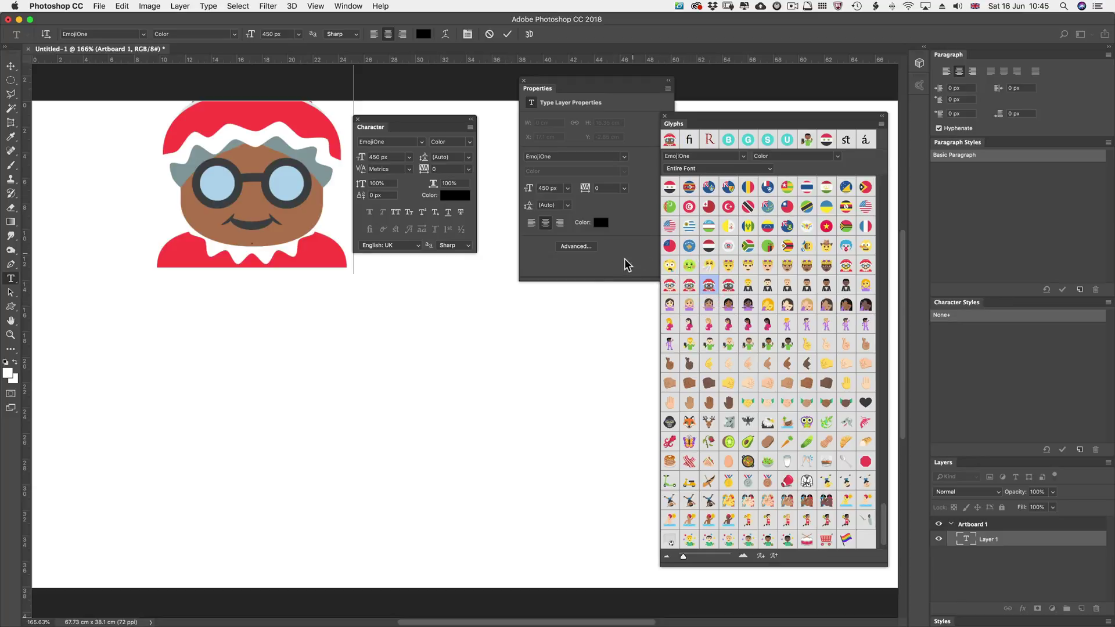
key(Return)
double_click(689, 306)
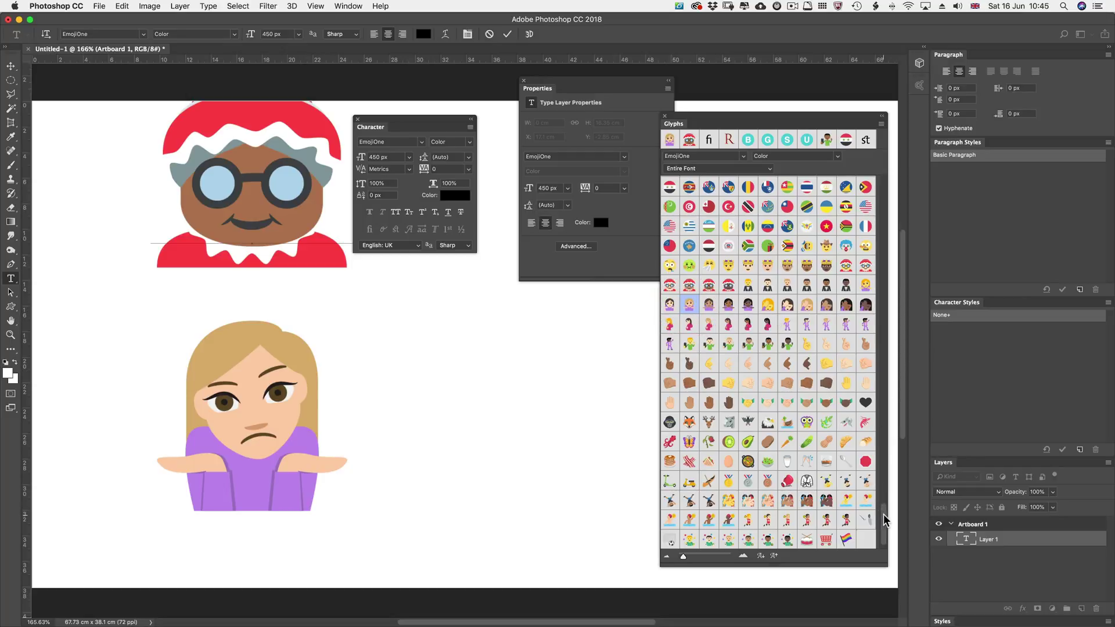
drag(884, 514, 870, 171)
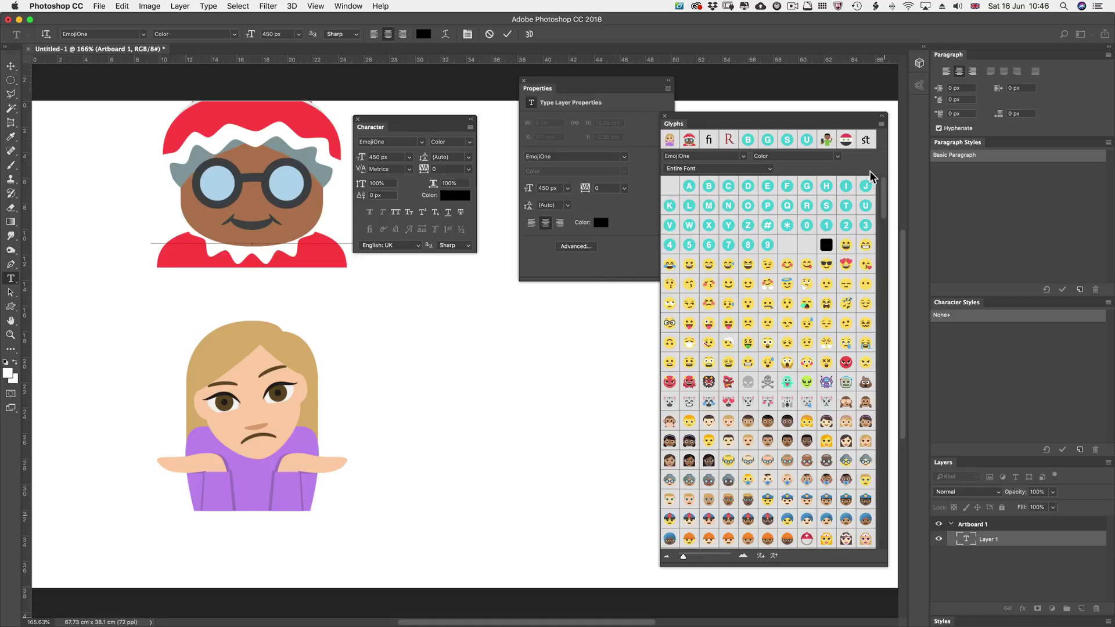
double_click(865, 204)
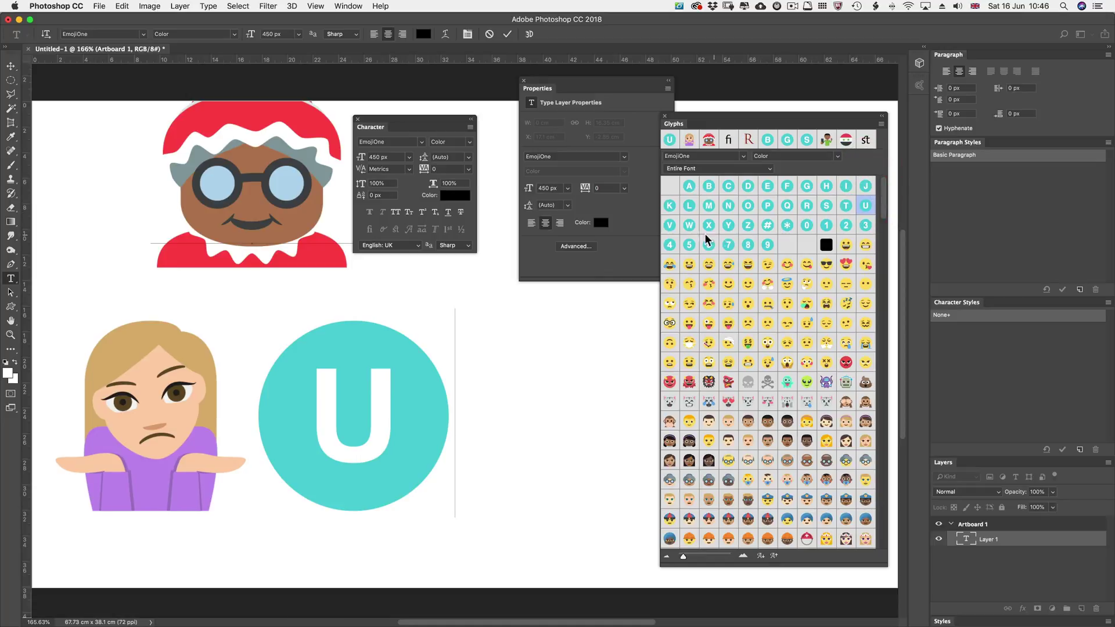
double_click(826, 205)
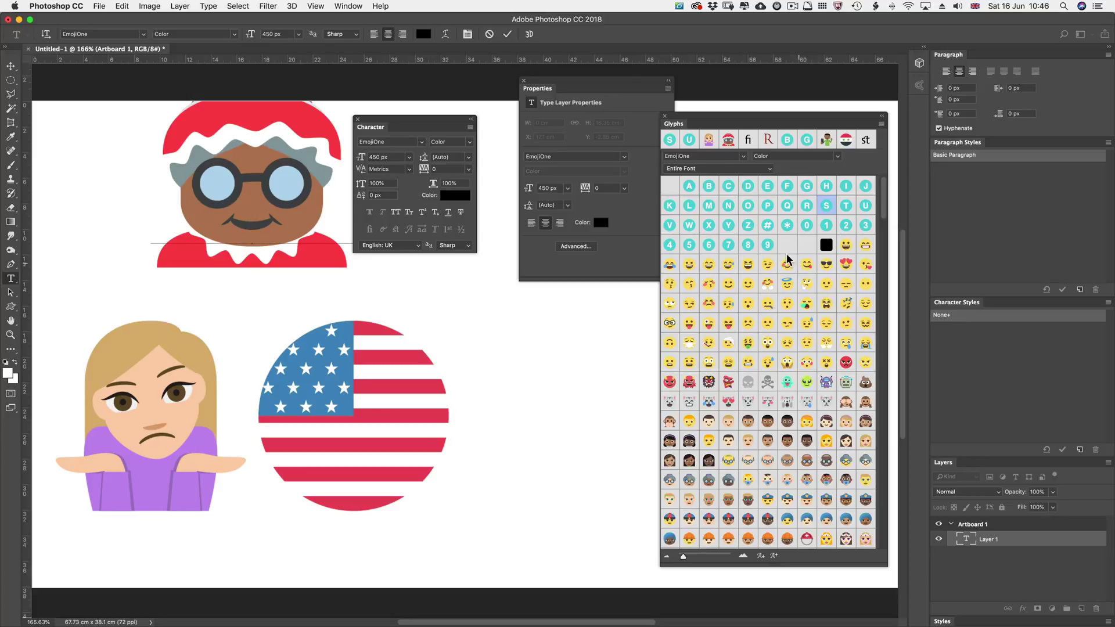
- Delete the flag emoji, switch the font to Trajan Color, and type TES
key(BackSpace)
key(BackSpace)
key(BackSpace)
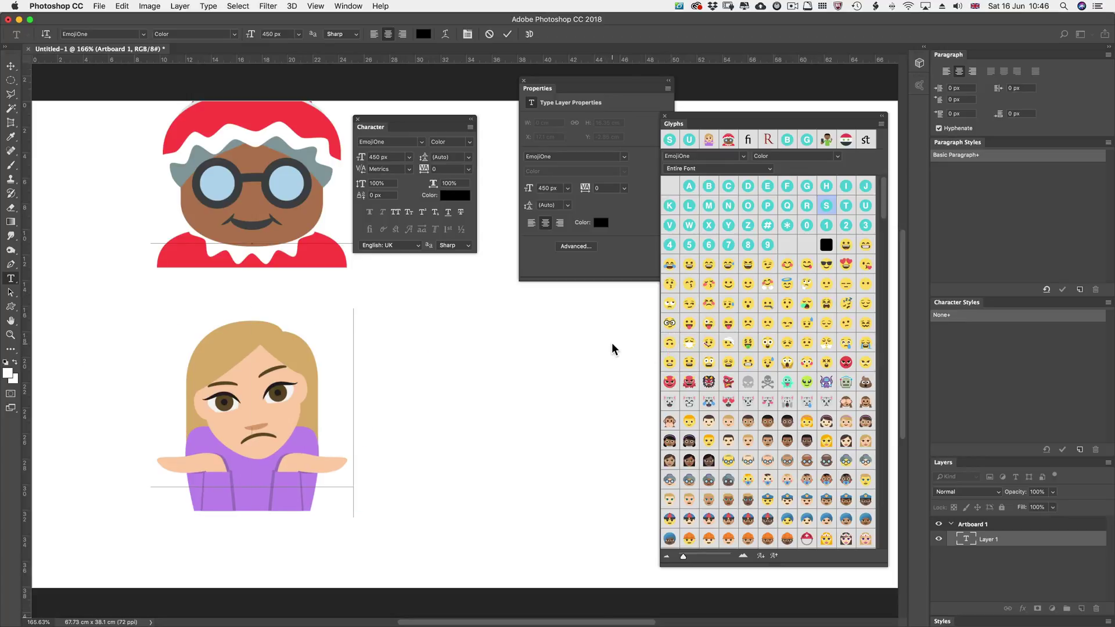
click(703, 156)
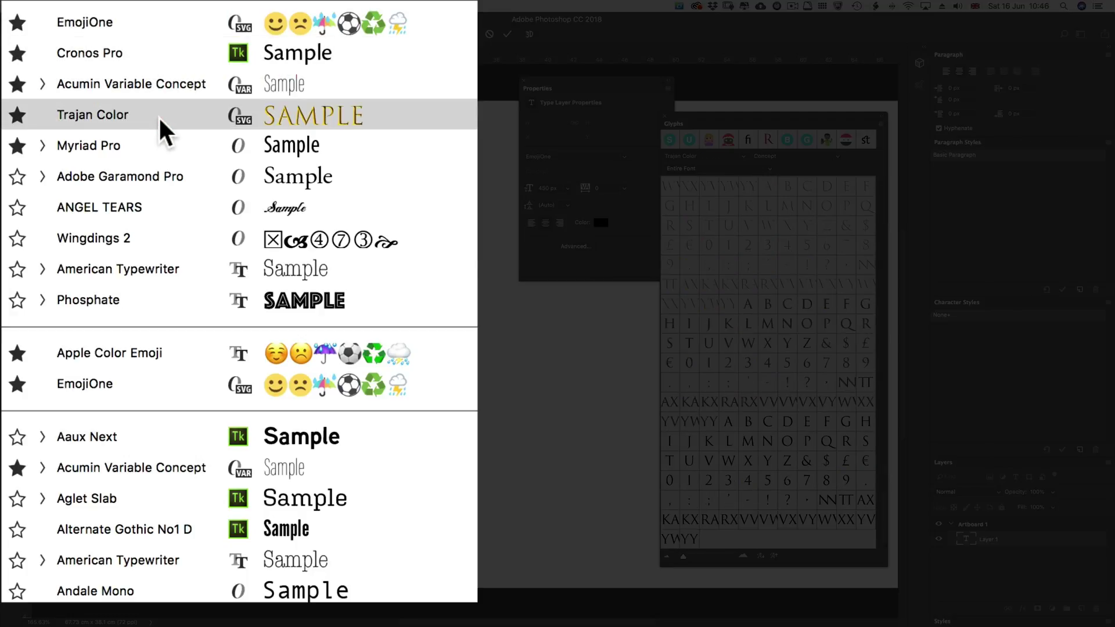
drag(158, 119, 92, 197)
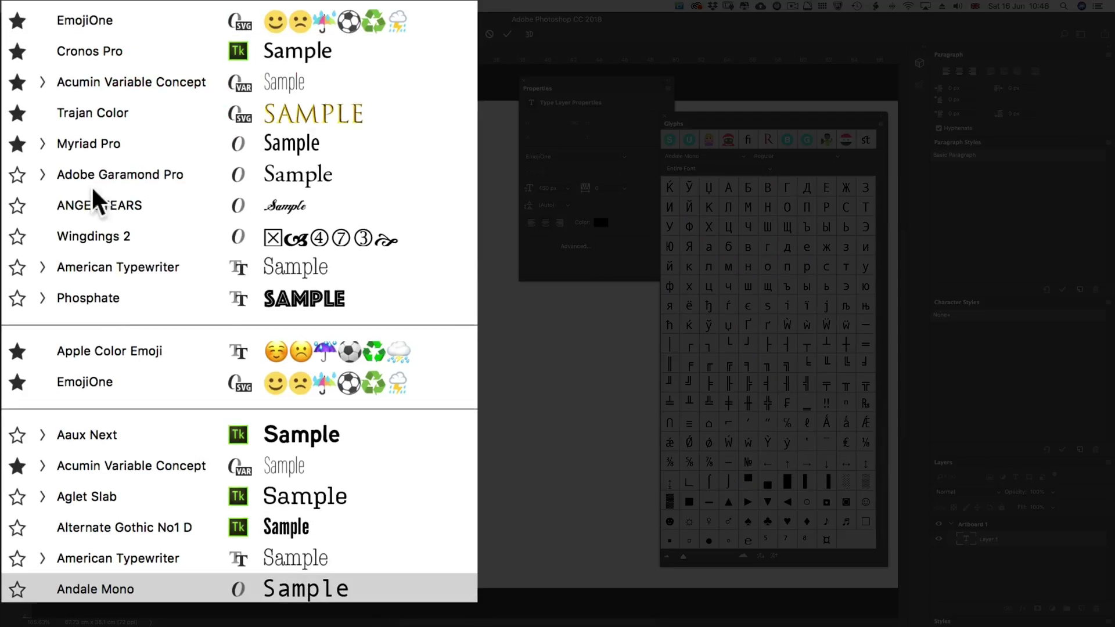
click(144, 113)
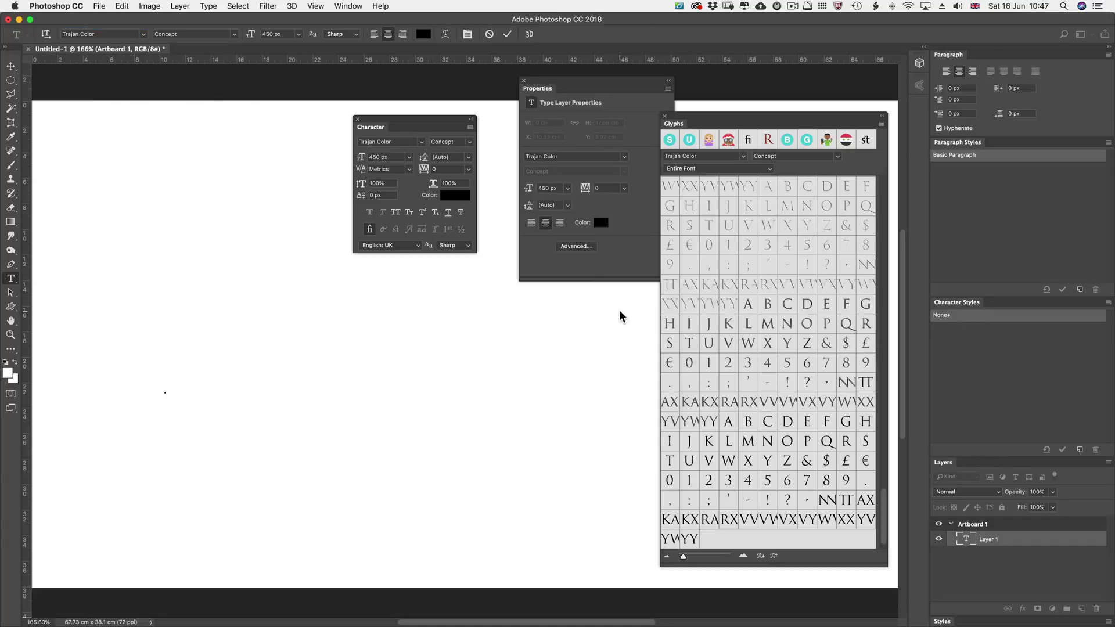
text(TES)
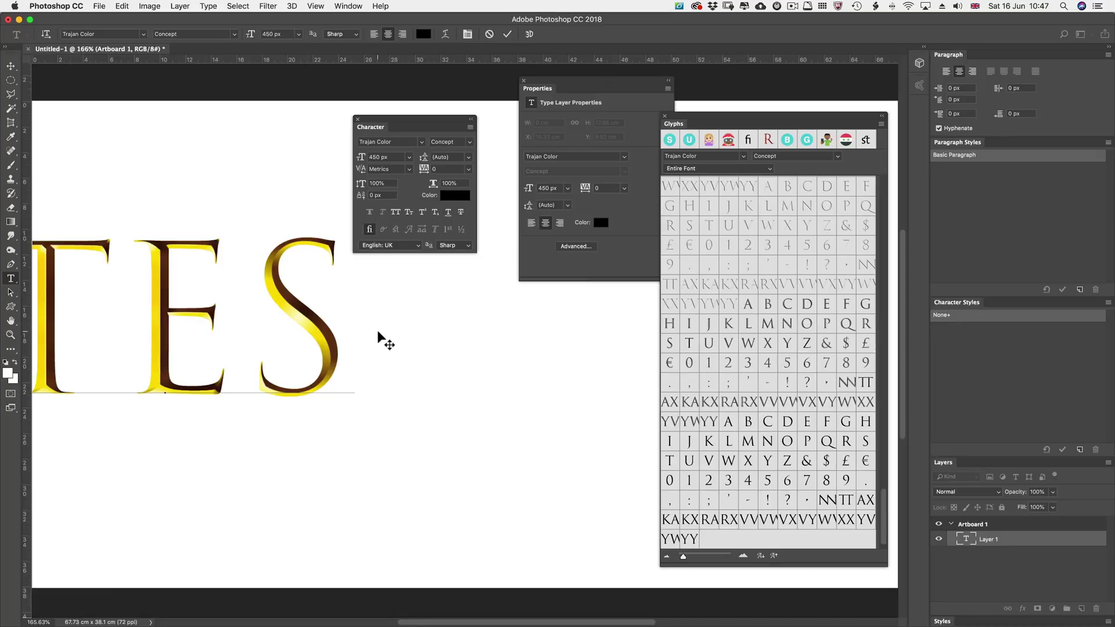
- Move TES toward the artboard centre and select its letter S
mouse_move(377, 330)
mouse_down()
mouse_move(560, 398)
mouse_move(549, 398)
mouse_up()
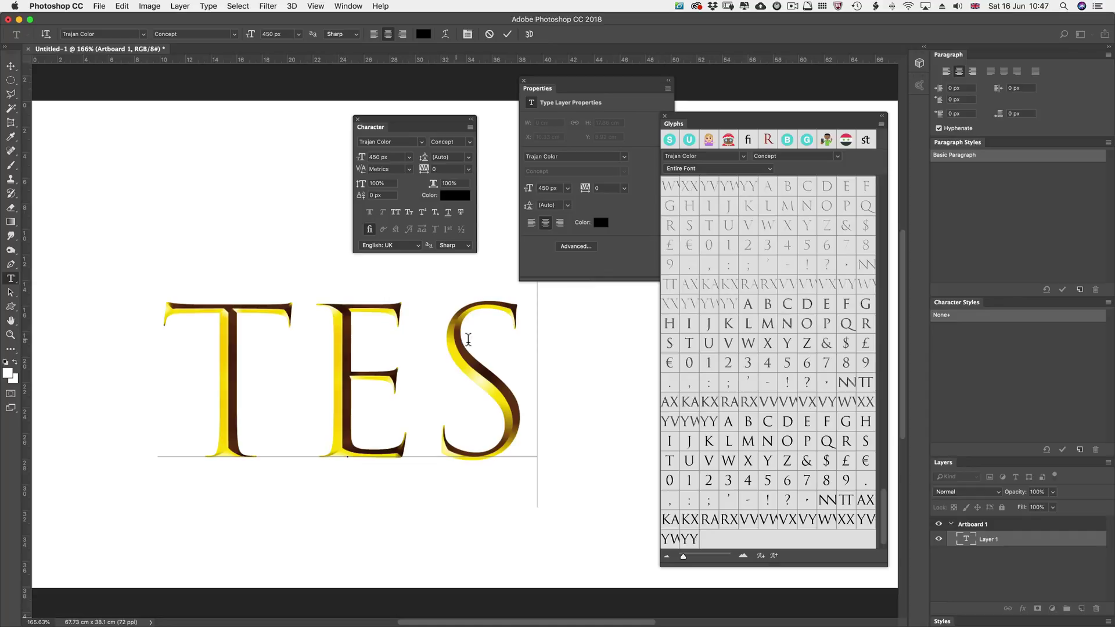
click(499, 349)
drag(499, 349, 467, 349)
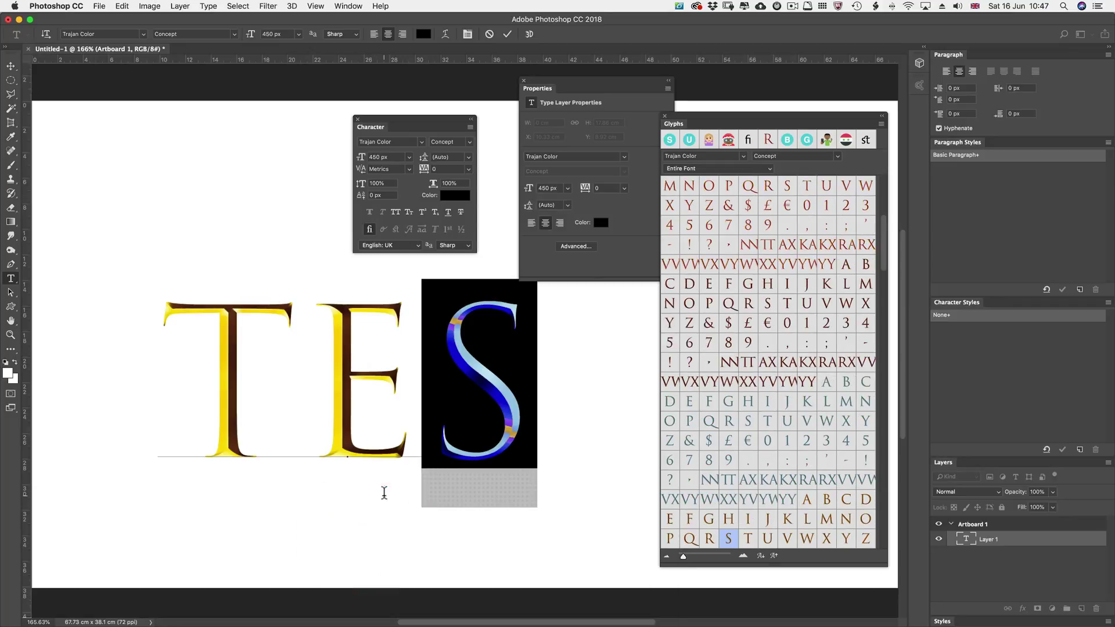
- Open Preferences with Cmd+K and view the Type page
key(super+k)
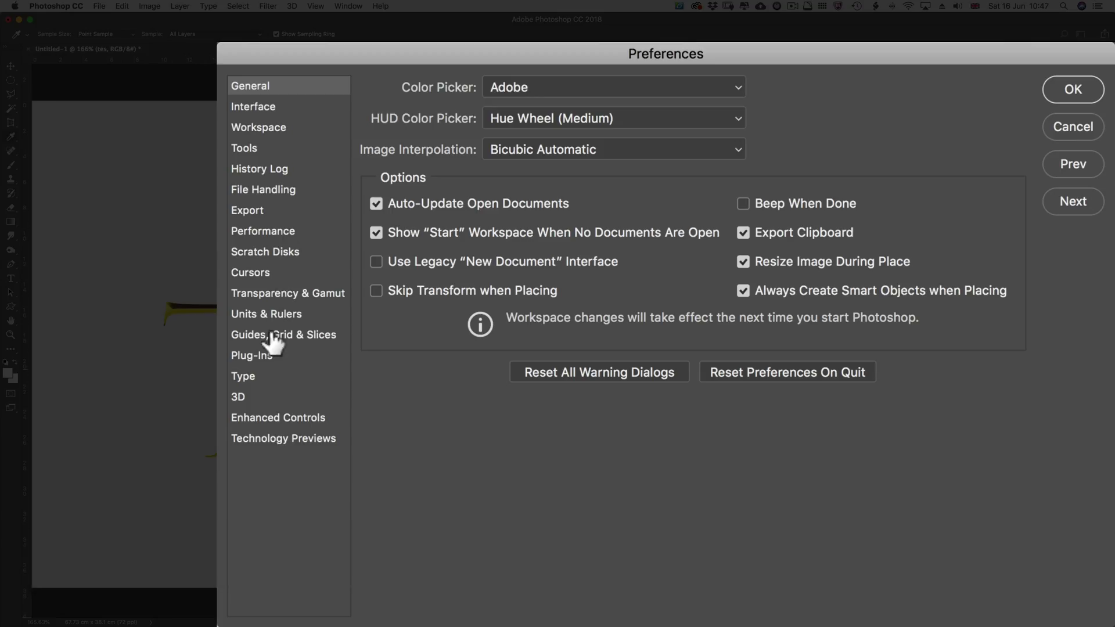
click(252, 374)
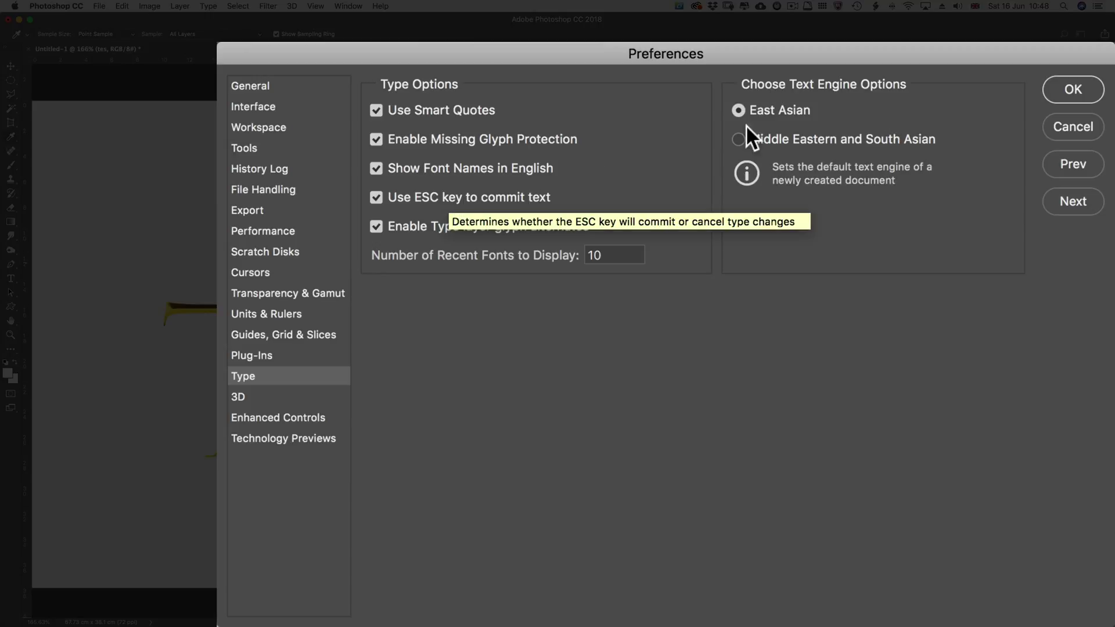
- Close Preferences and swap in coloured Trajan Color alternates for the S, E and T
click(1066, 88)
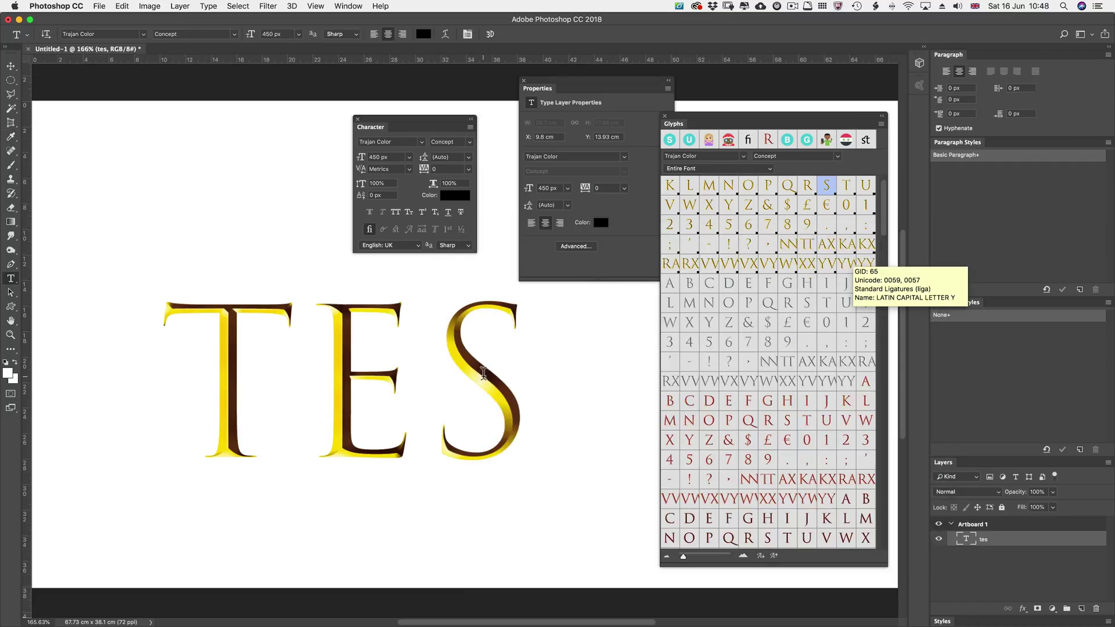
click(468, 380)
drag(468, 381, 500, 389)
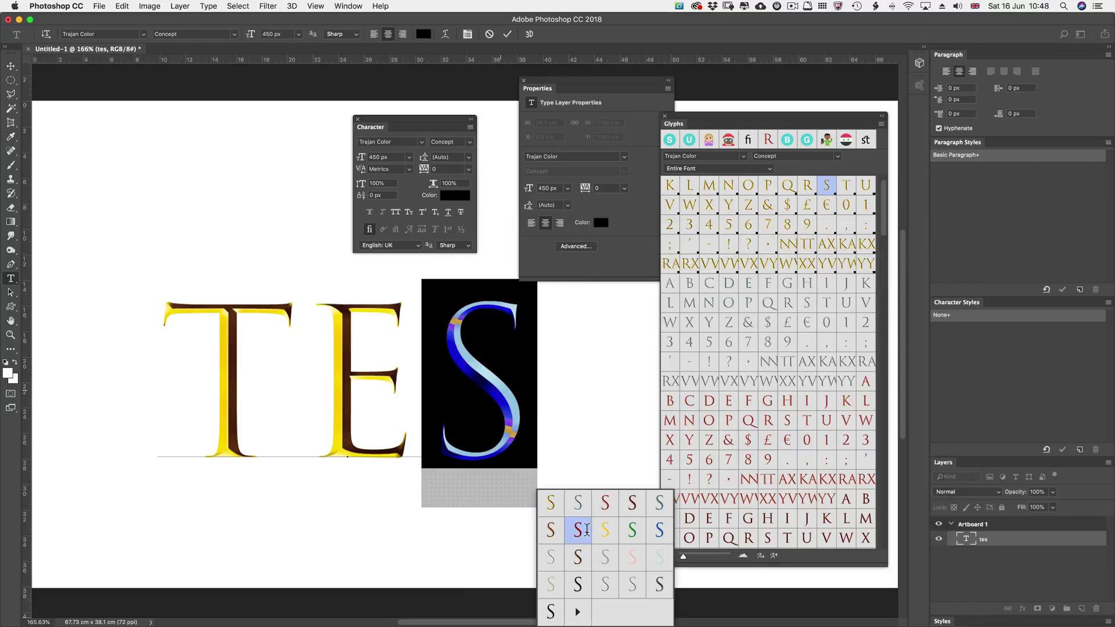
click(577, 526)
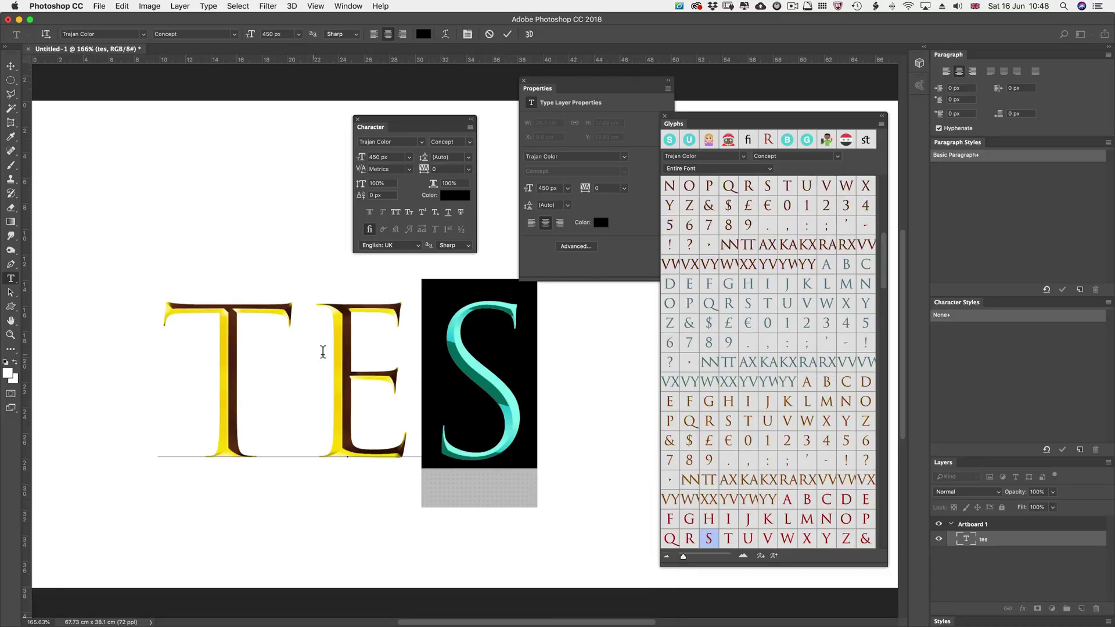
click(348, 363)
drag(348, 363, 378, 368)
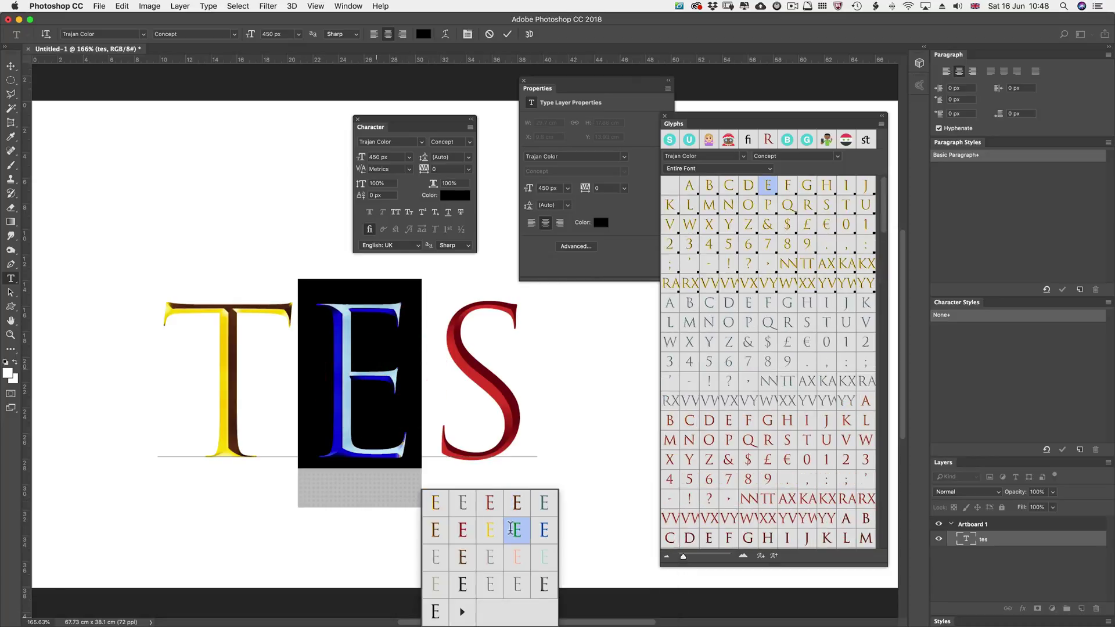
click(517, 531)
drag(187, 356, 245, 377)
click(366, 530)
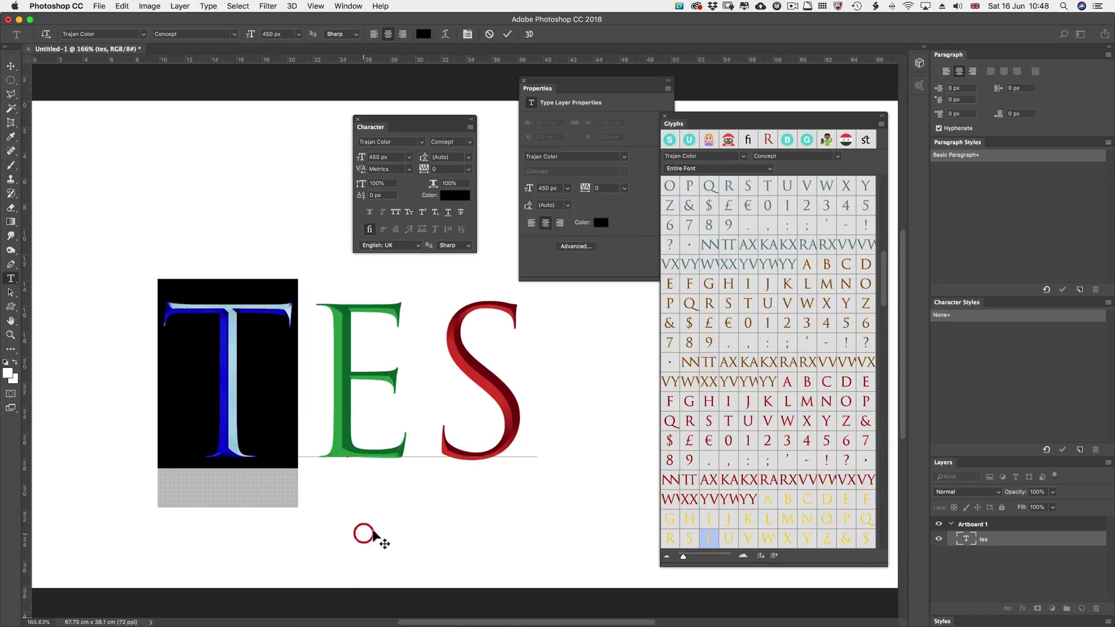
- Replace the T with the £ glyph, commit, and filter the Glyphs panel to Symbols
drag(520, 373, 166, 369)
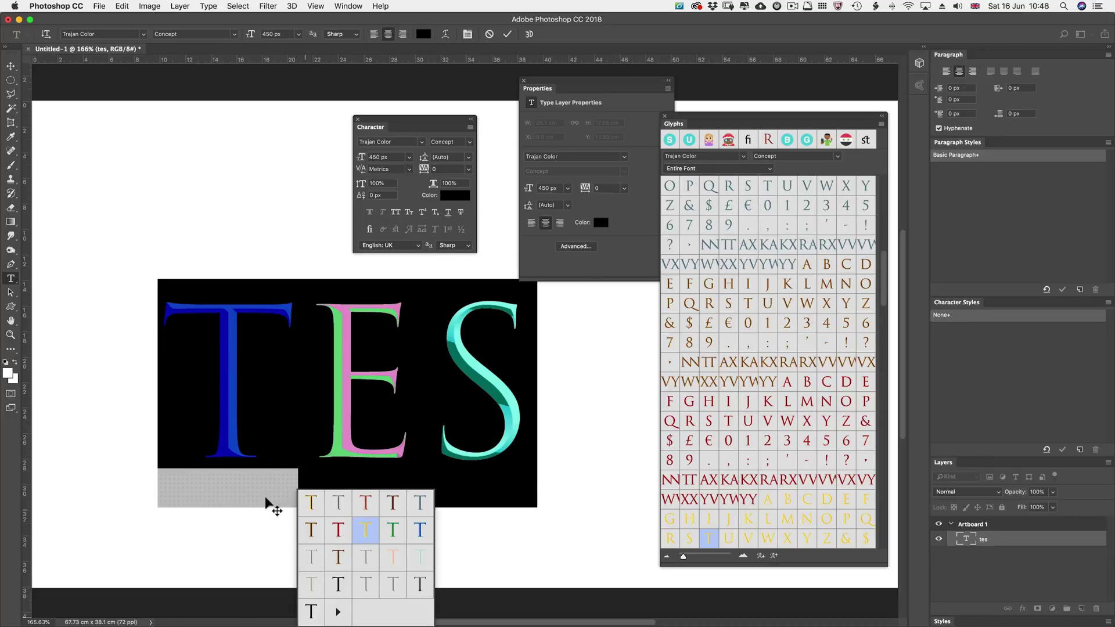
double_click(709, 324)
click(620, 361)
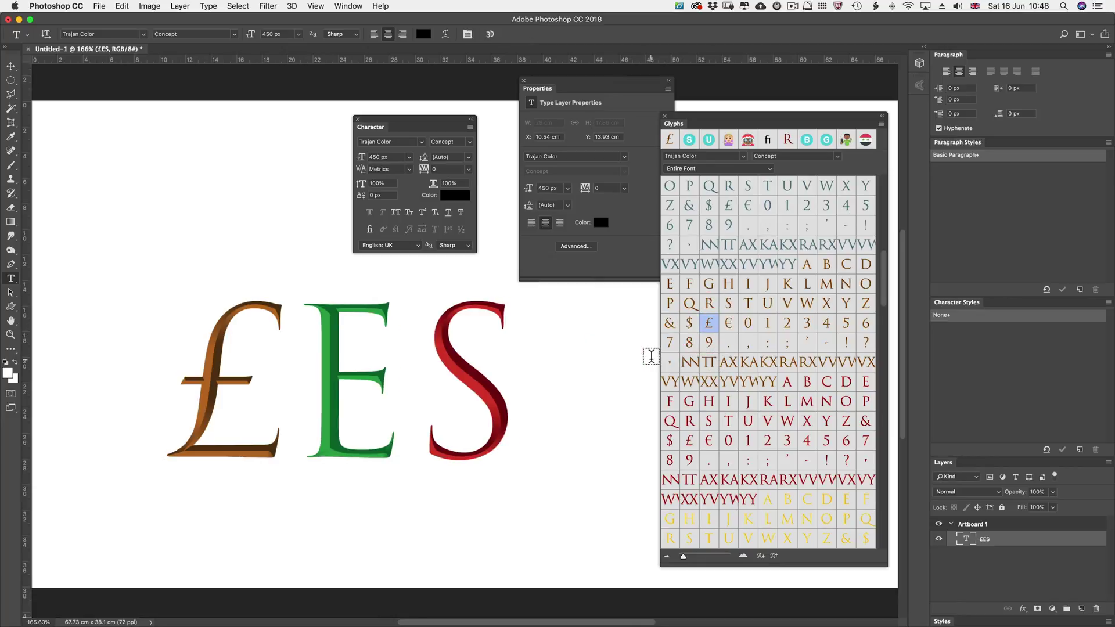
drag(886, 270, 884, 194)
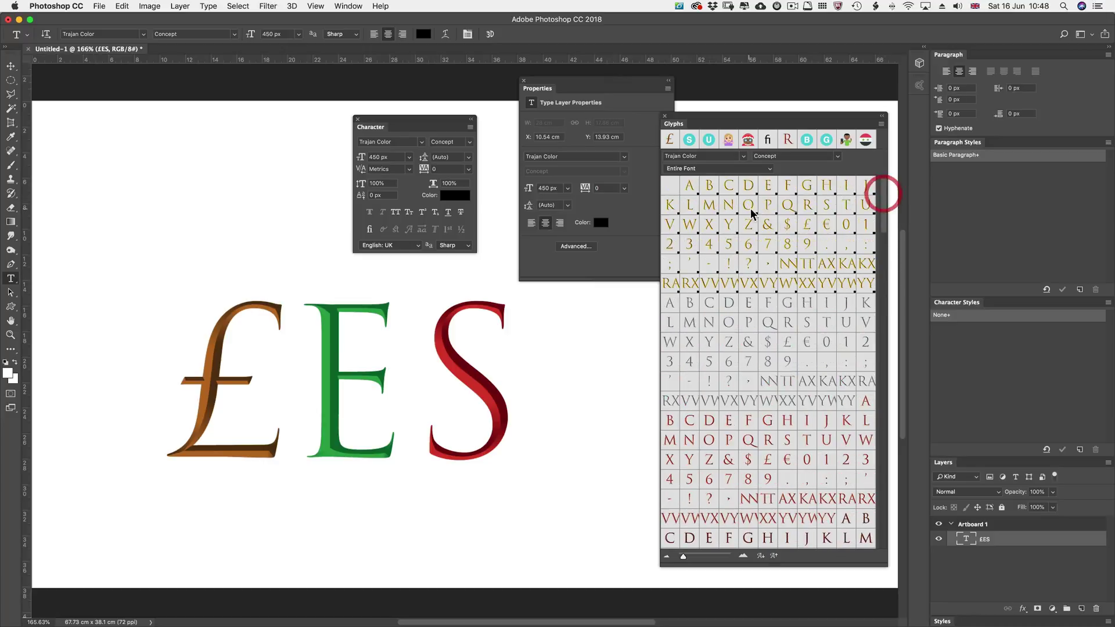
click(710, 169)
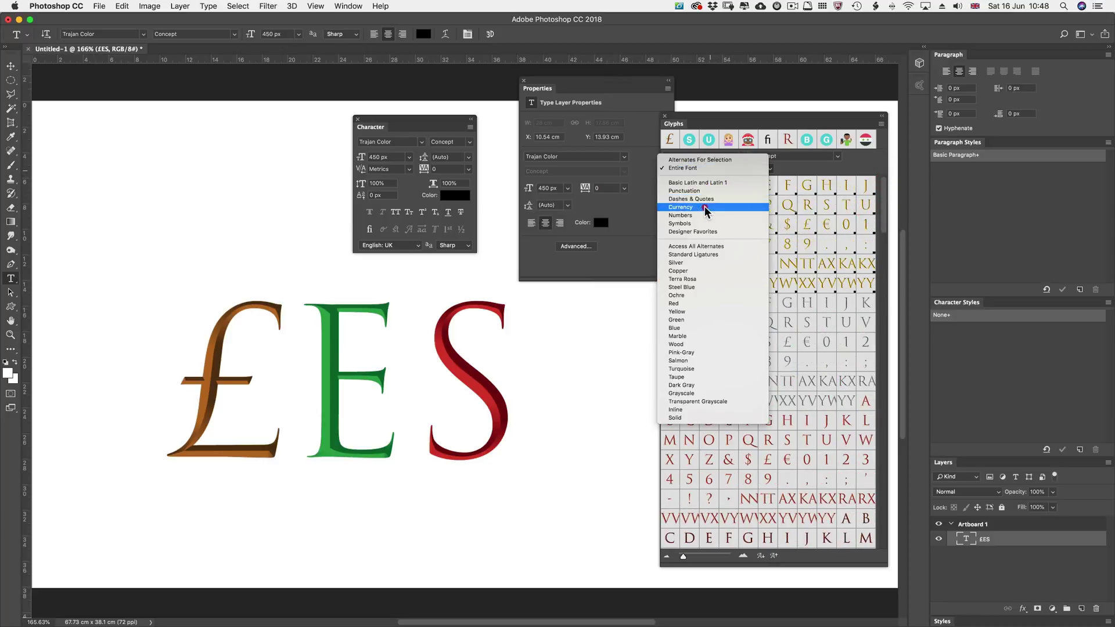
click(701, 224)
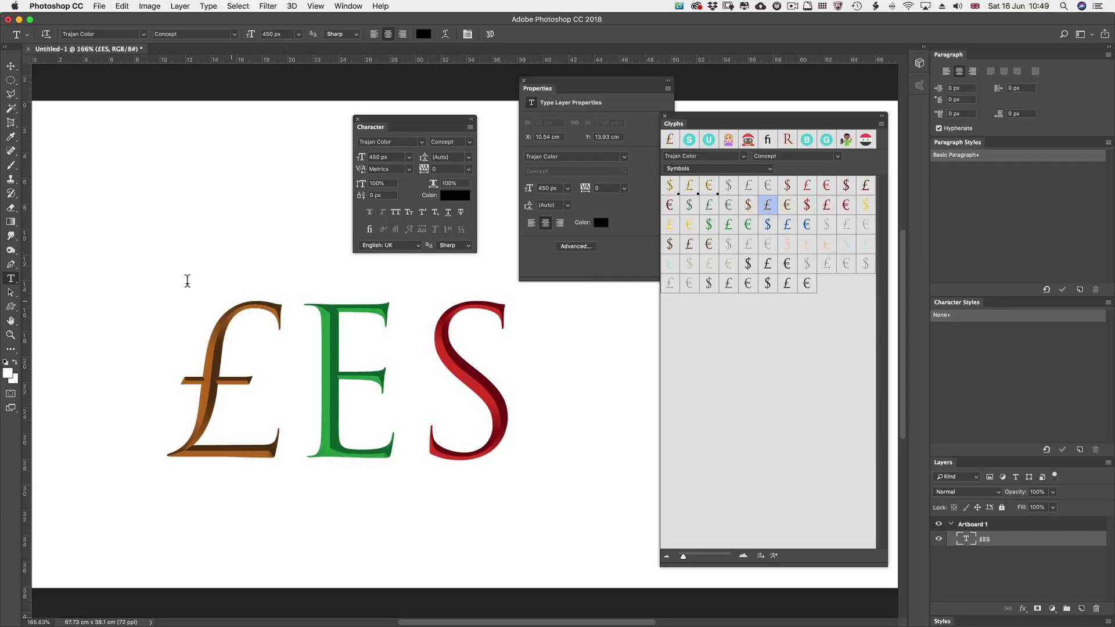
- Delete the £ES layer and start an Acumin Variable Concept Regular type layer on the artboard
drag(1005, 540, 1095, 608)
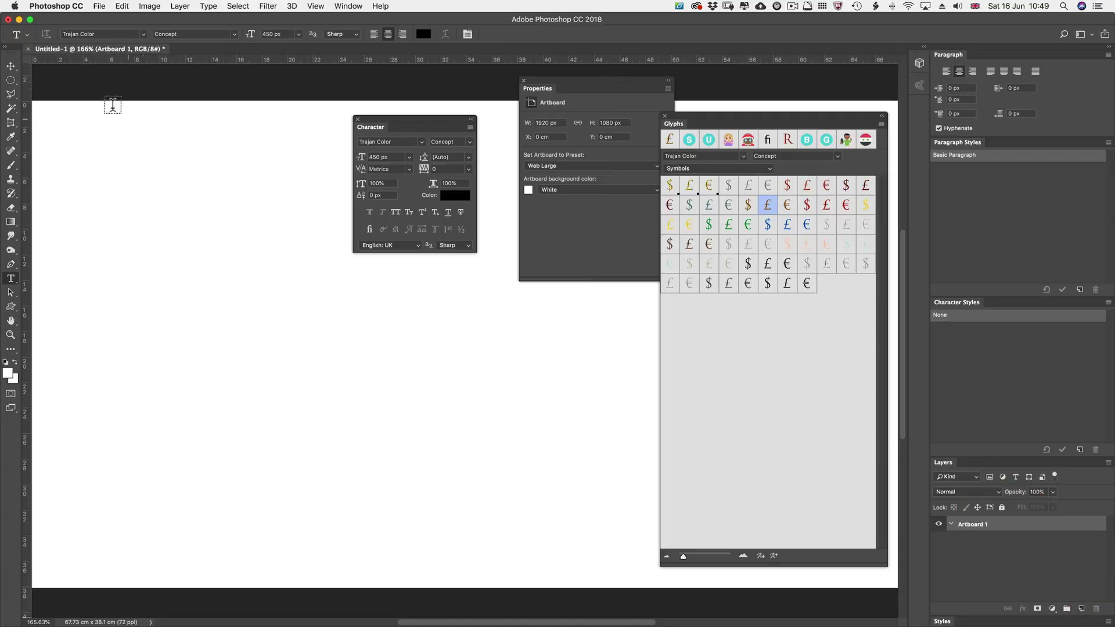
click(142, 35)
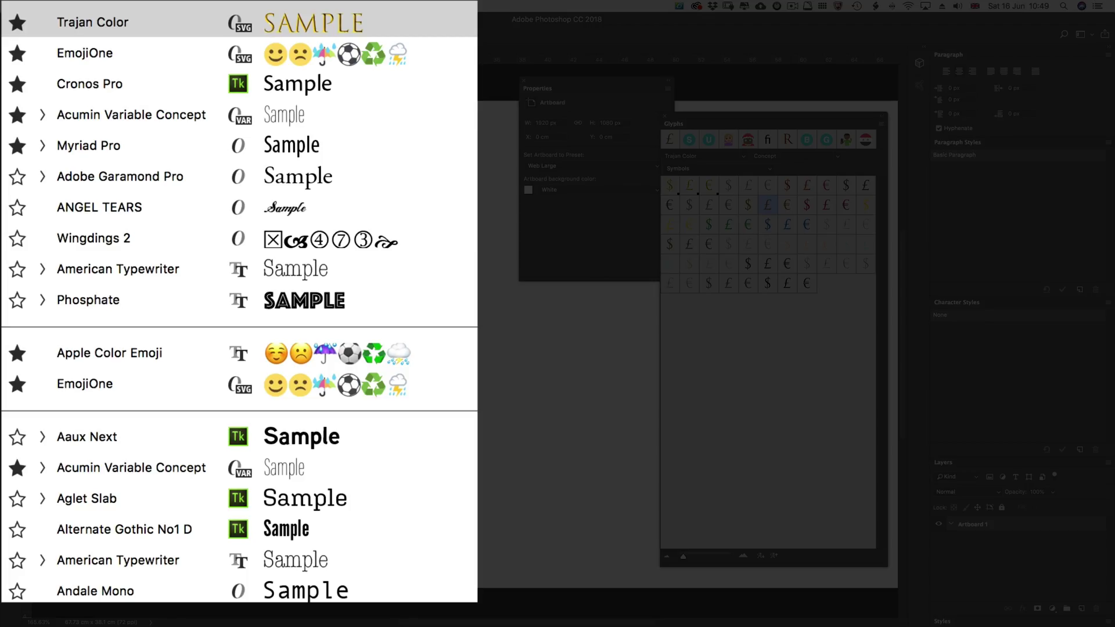
click(134, 22)
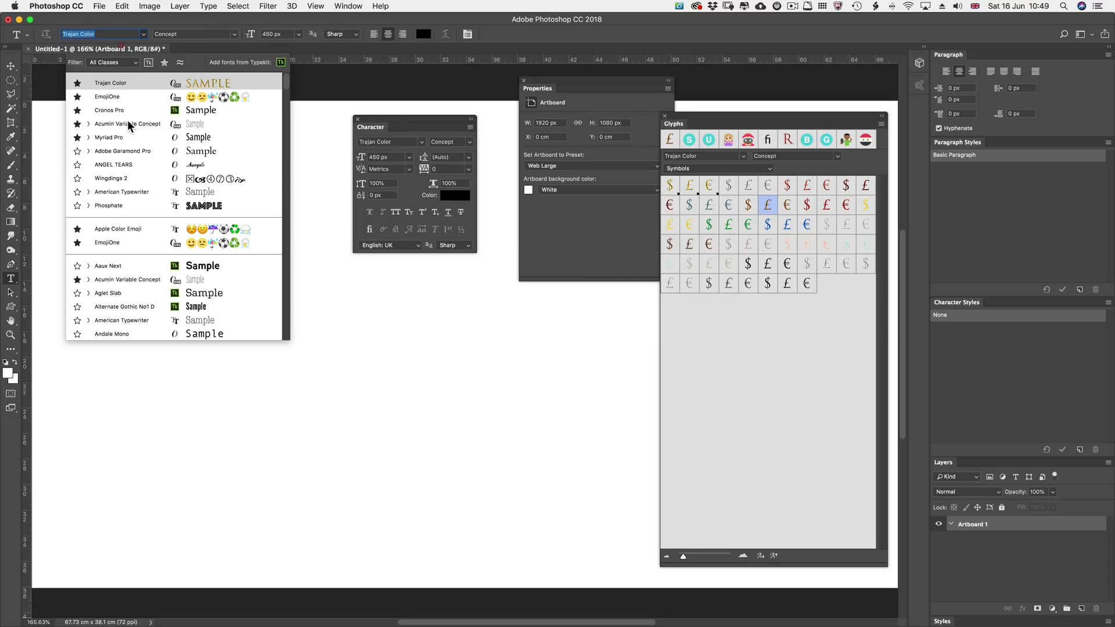
click(119, 114)
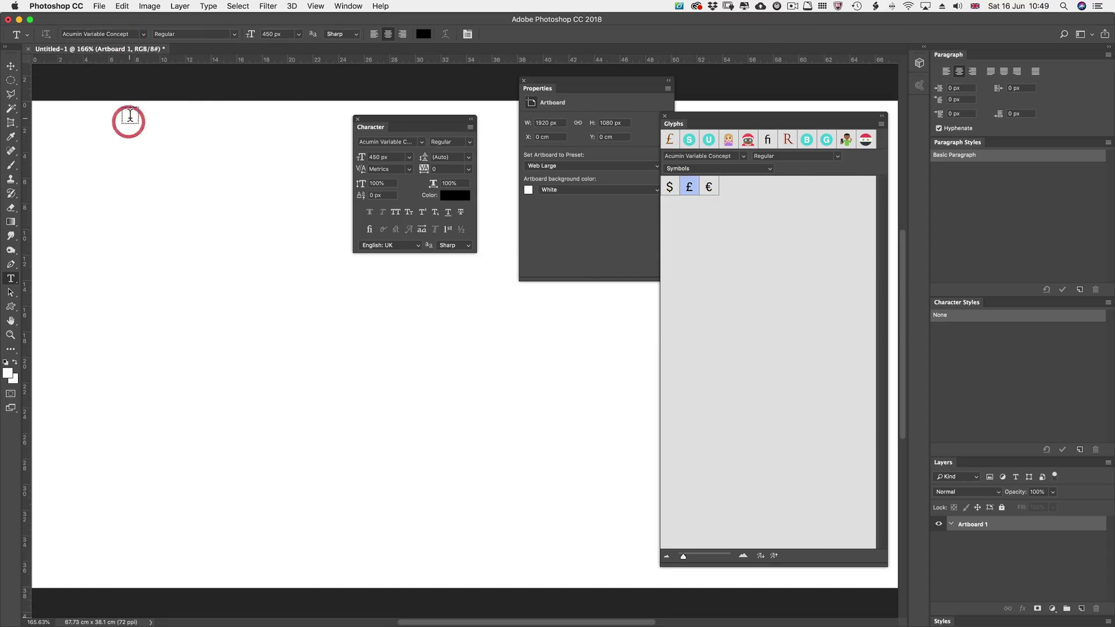
click(159, 379)
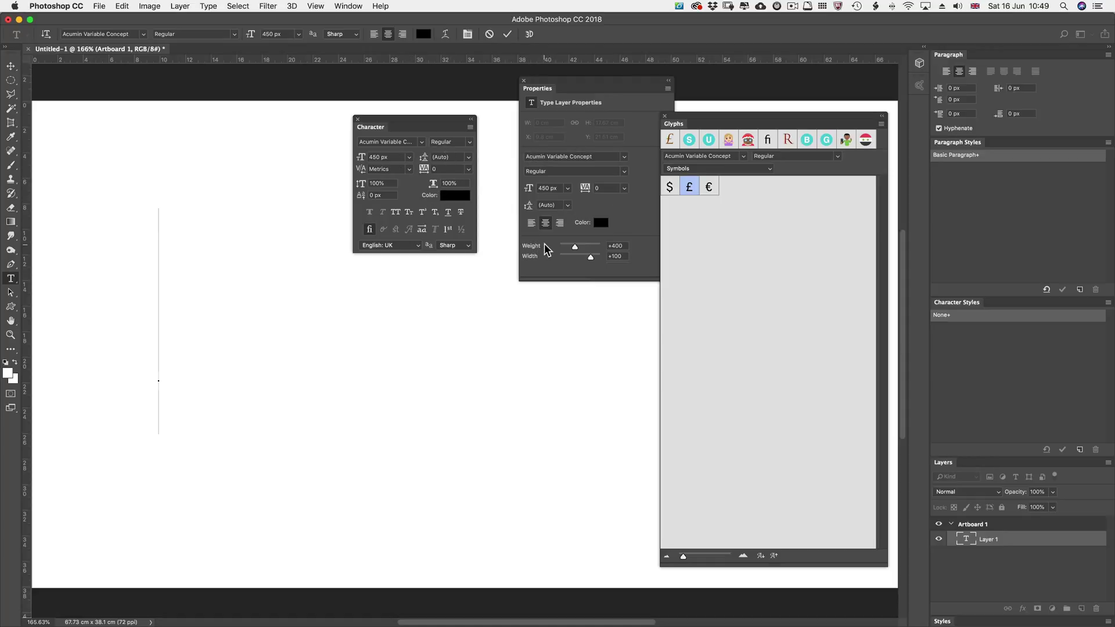
- Type TR and set the R to Condensed-75 Bold-732 (weight 732, width 75)
text(TR)
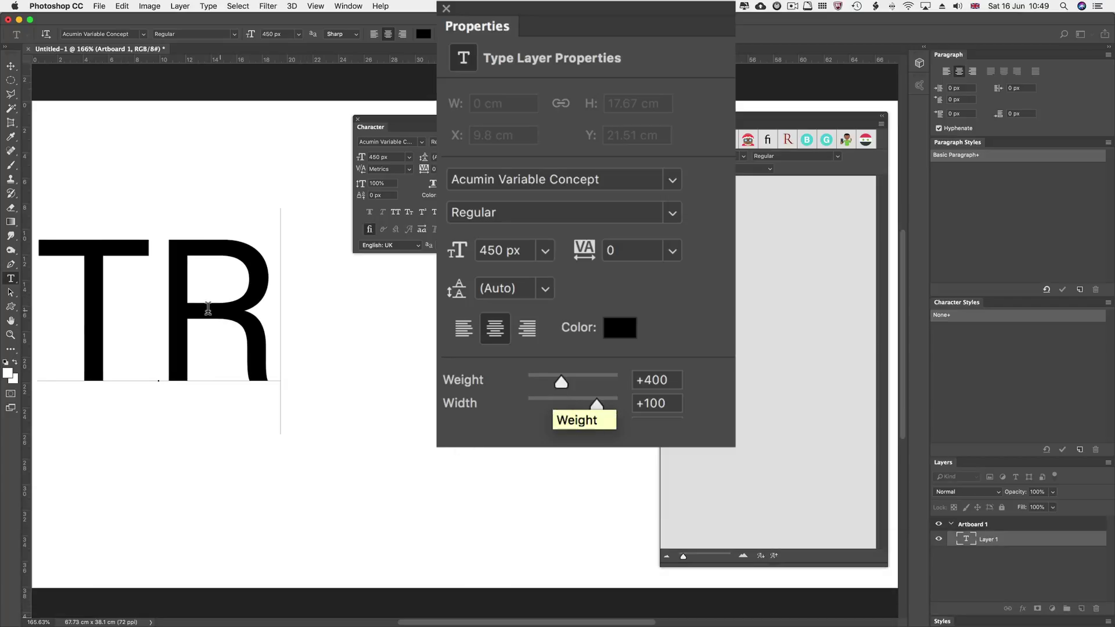
drag(165, 306, 246, 319)
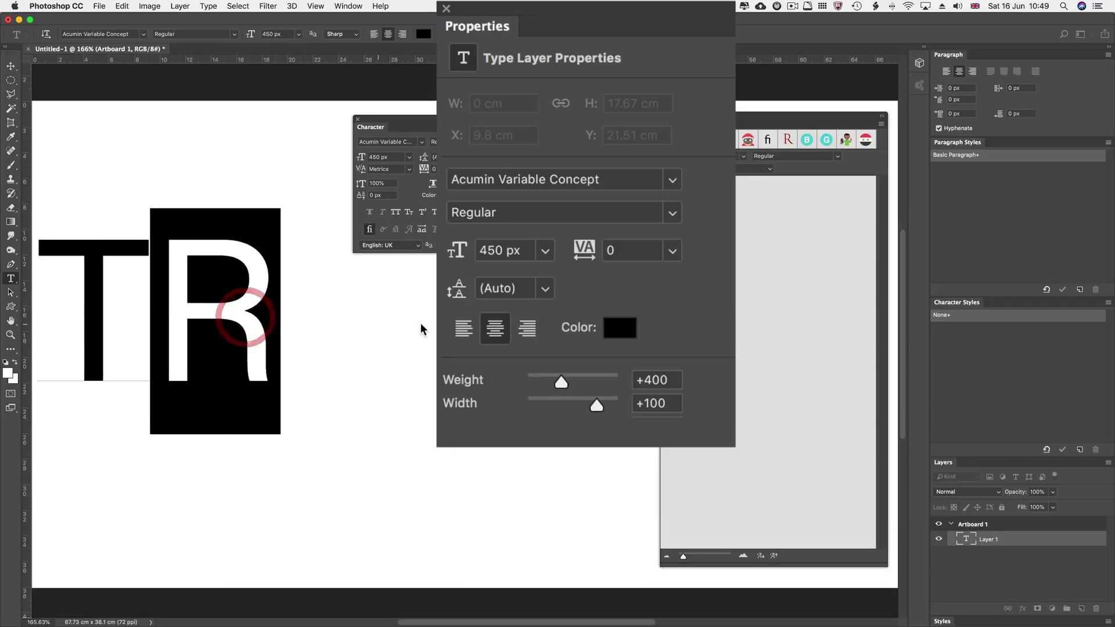
drag(561, 381, 549, 410)
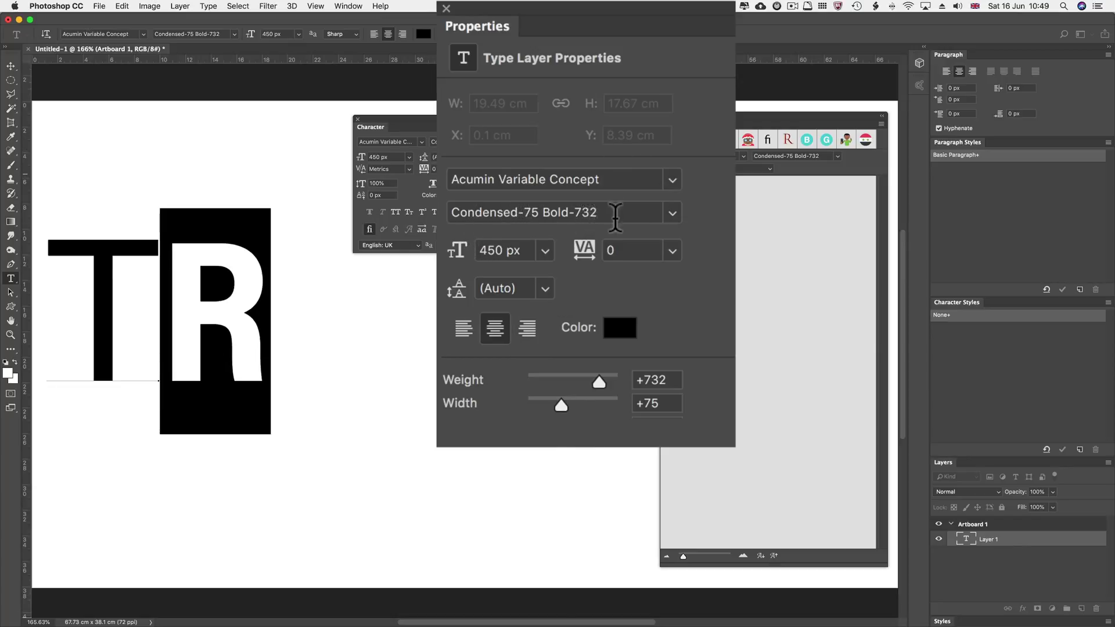
click(673, 213)
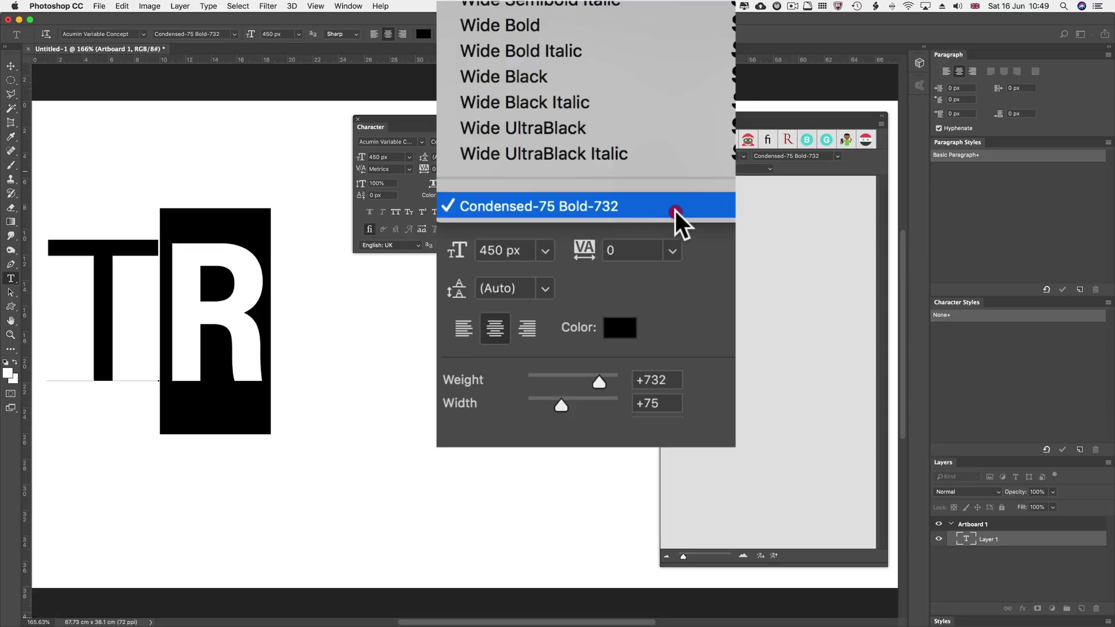
click(676, 212)
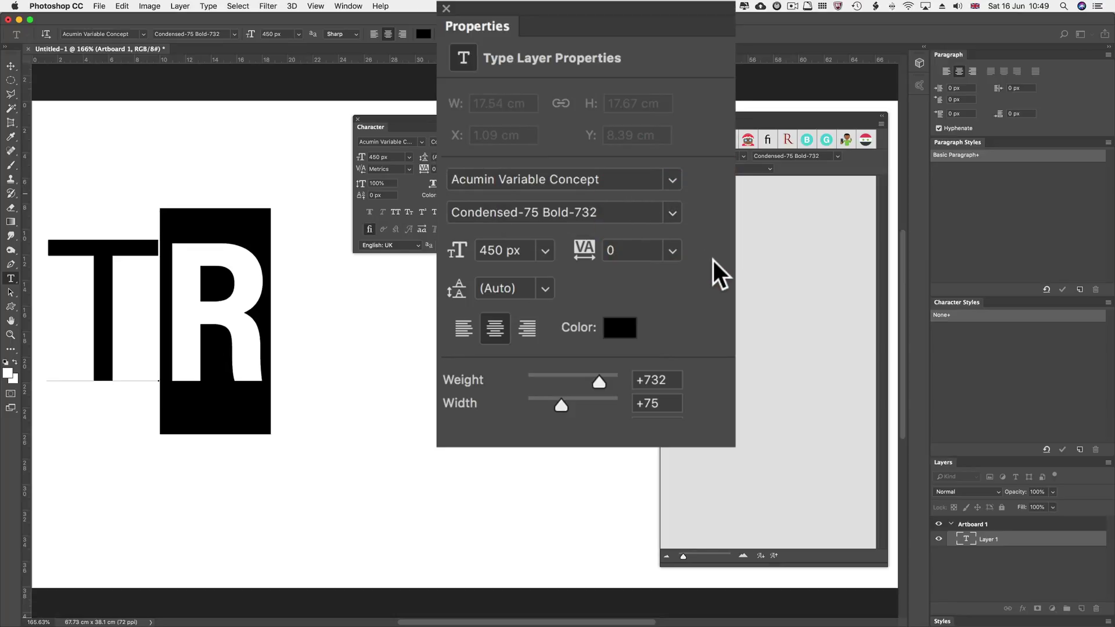